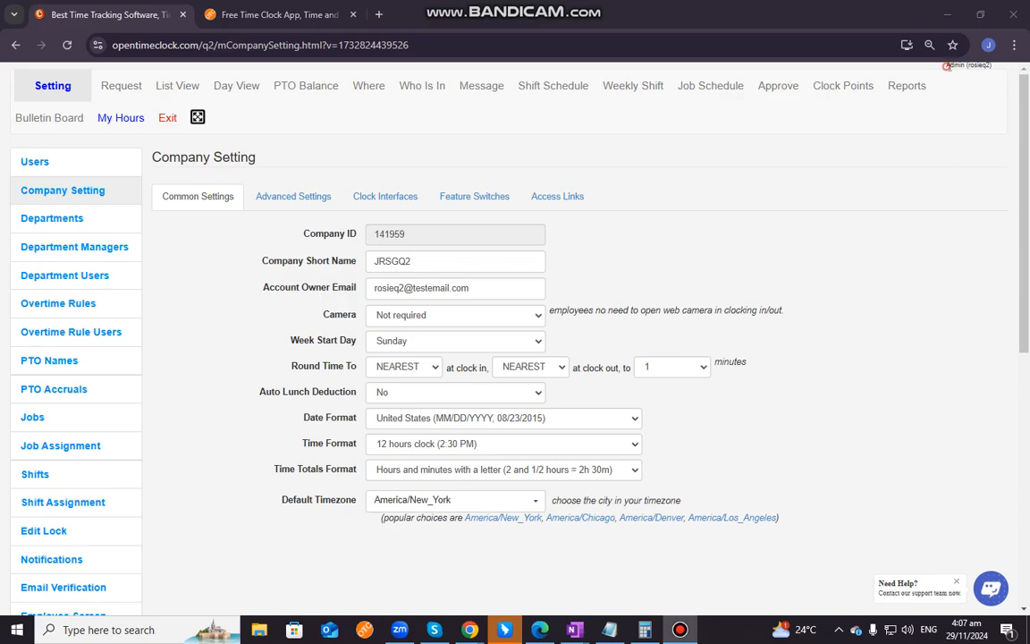
# In the company's feature switches, set Clock Points to Feature ON - One List to All Users
pyautogui.moveTo(851, 60); pyautogui.dragTo(996, 72)
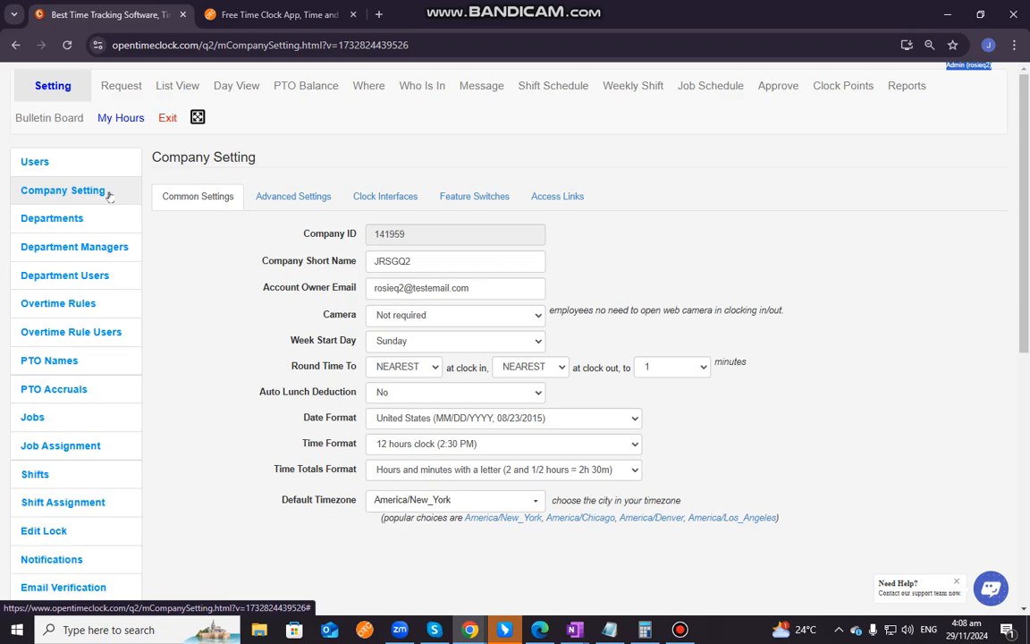
pyautogui.click(481, 197)
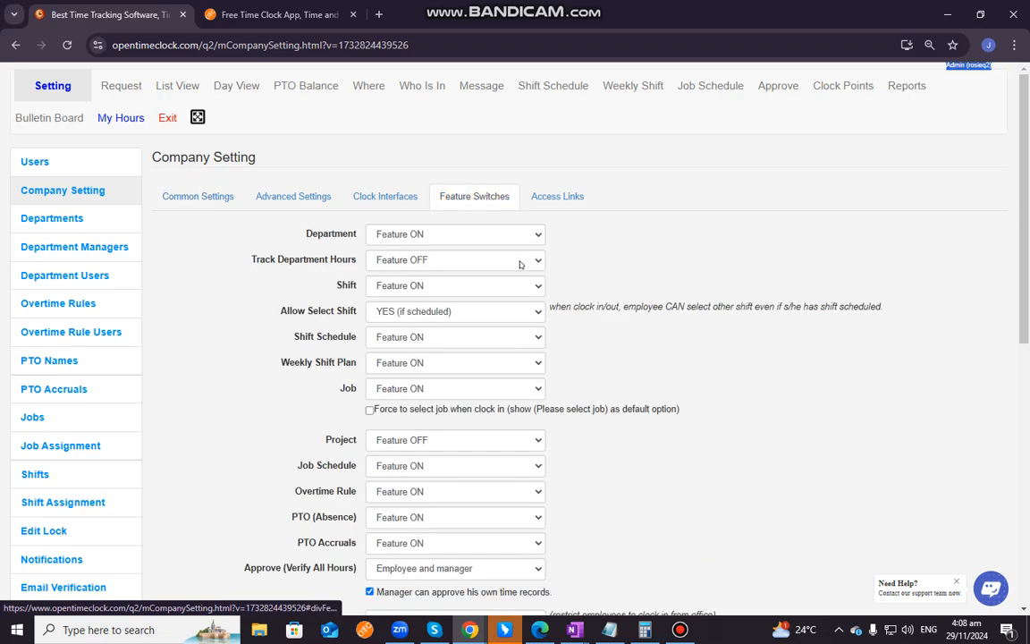
pyautogui.scroll(-5, 623, 482)
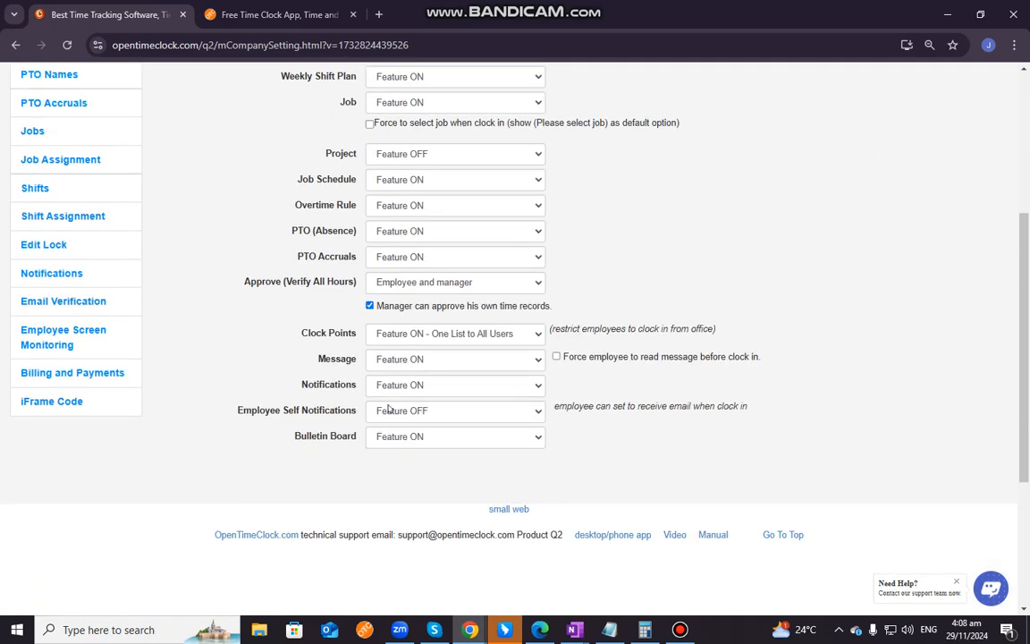
pyautogui.scroll(3, 455, 405)
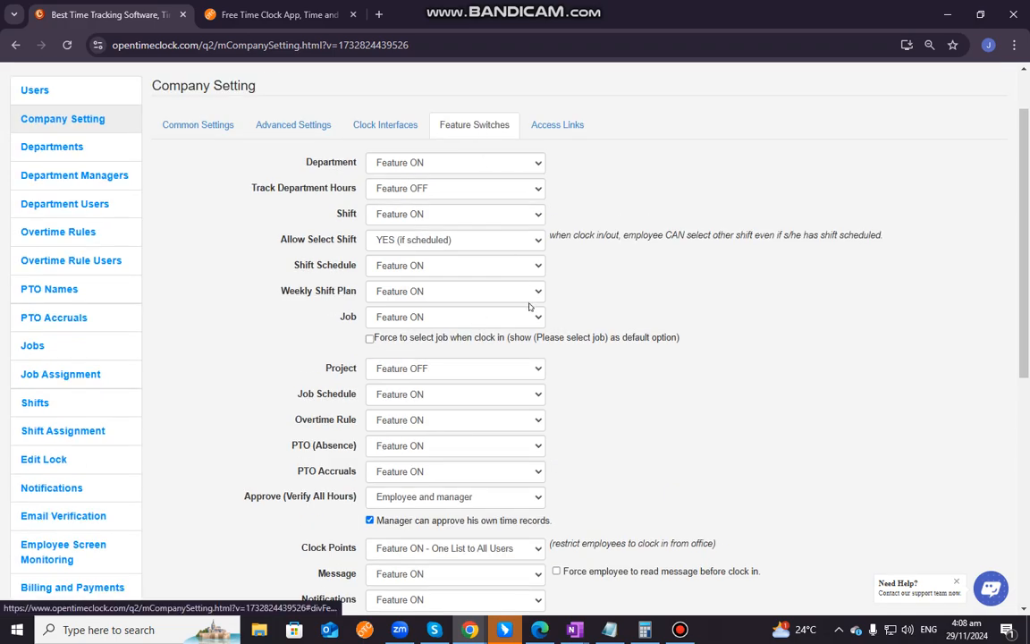
pyautogui.scroll(-3, 482, 286)
pyautogui.scroll(3, 509, 241)
pyautogui.scroll(-2, 539, 305)
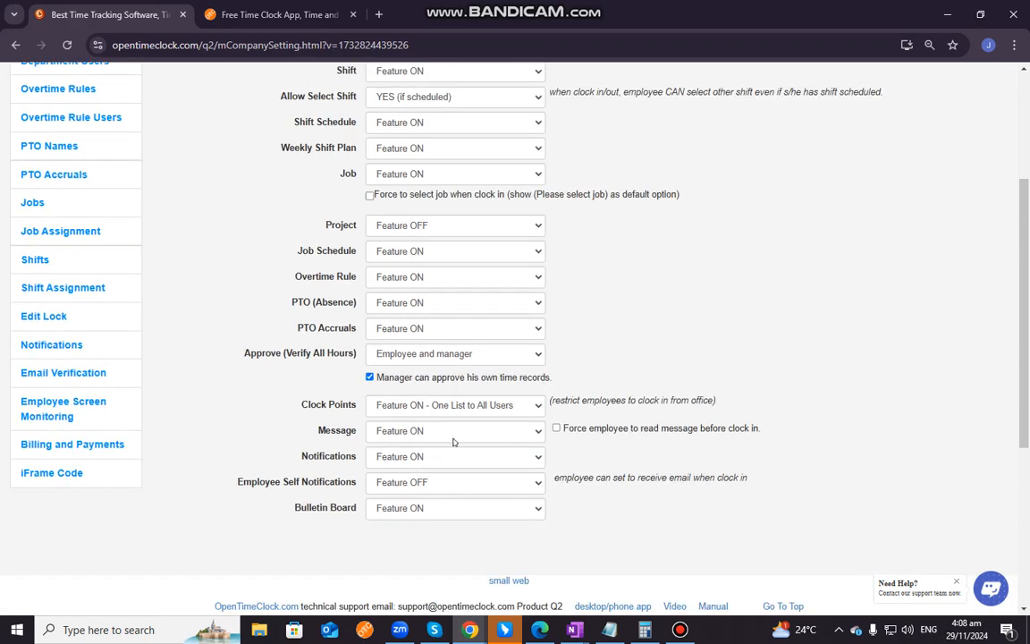
pyautogui.click(395, 405)
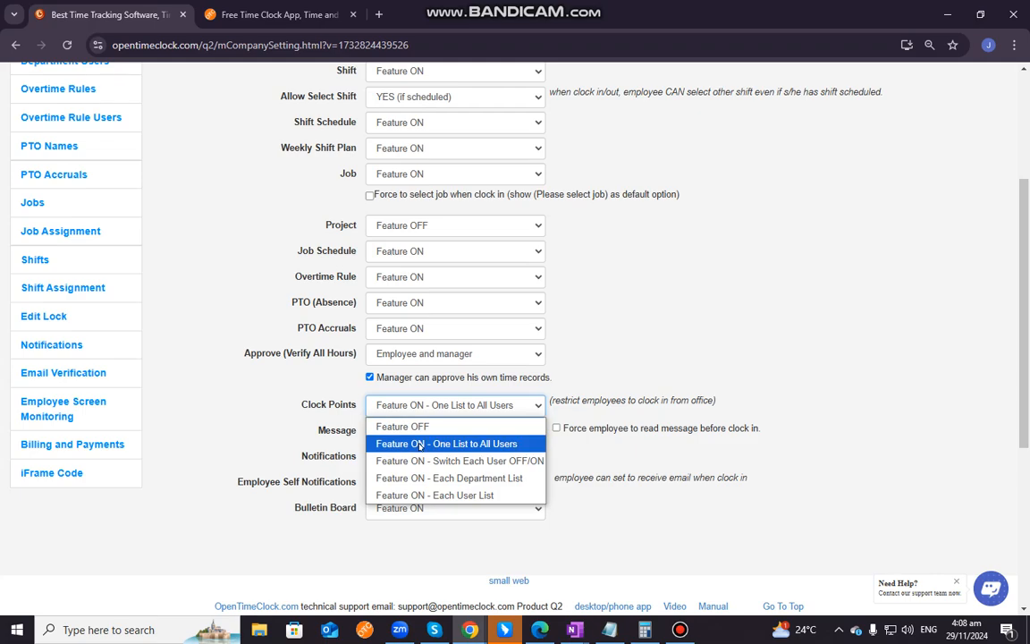
pyautogui.click(420, 443)
# Open the permitted Clock Points page and review the feature's available list modes
pyautogui.scroll(3, 706, 444)
pyautogui.scroll(-3, 650, 494)
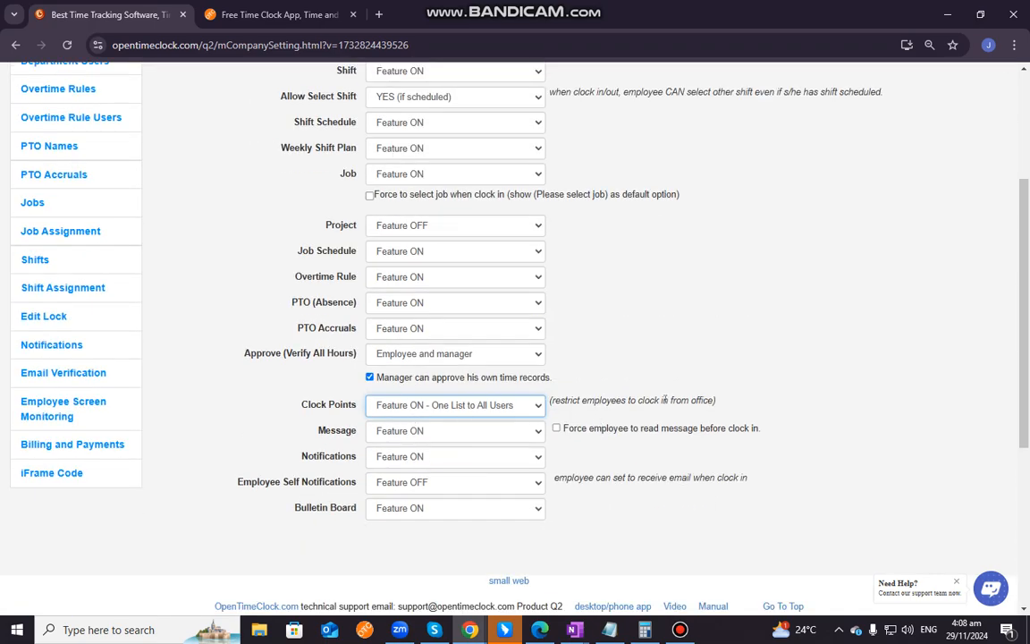
pyautogui.scroll(3, 678, 370)
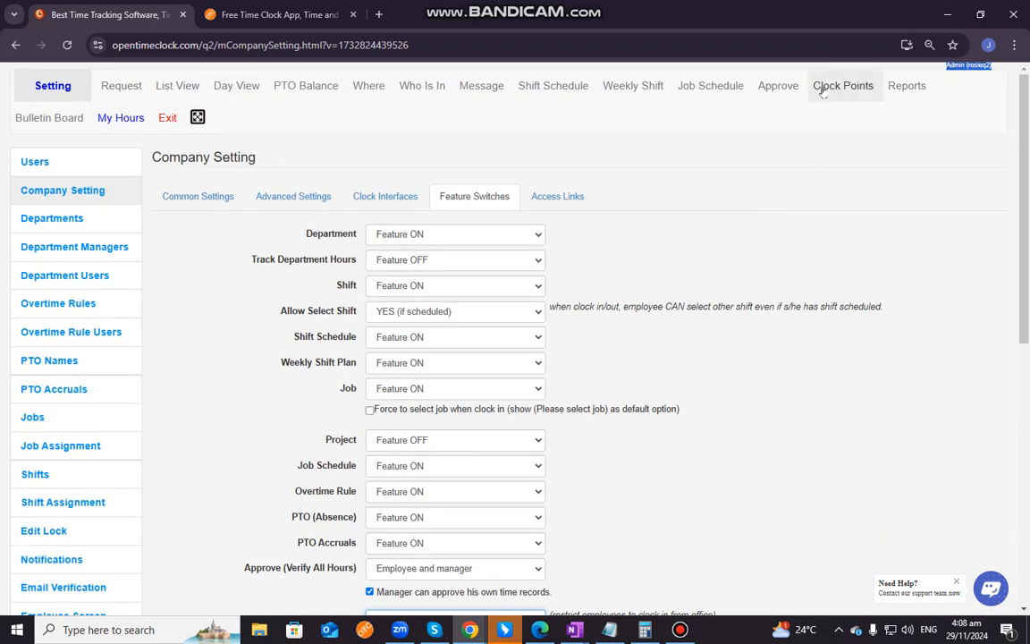
pyautogui.click(847, 85)
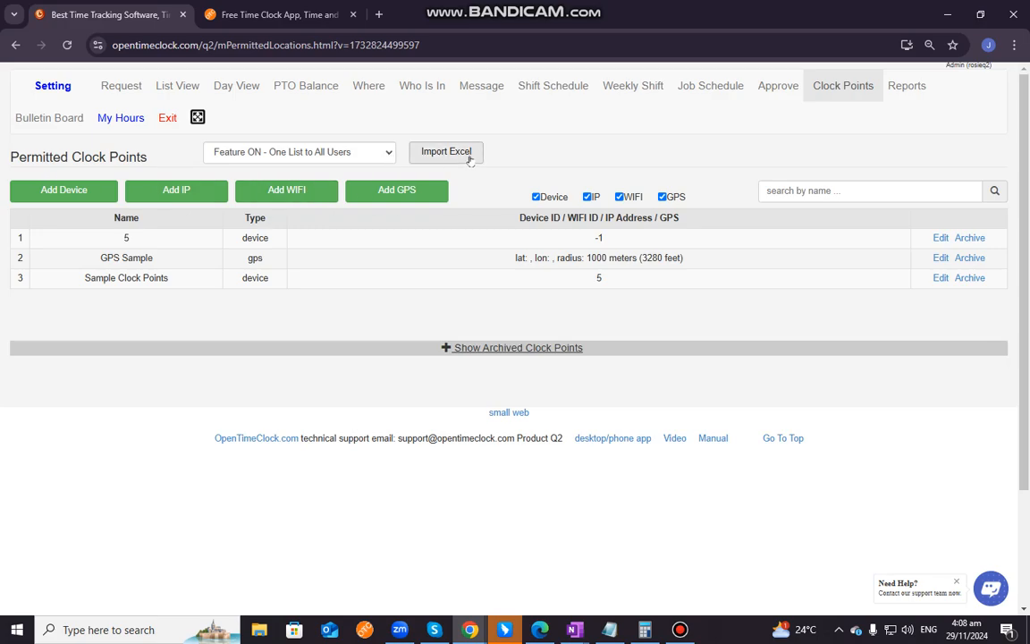
pyautogui.click(388, 156)
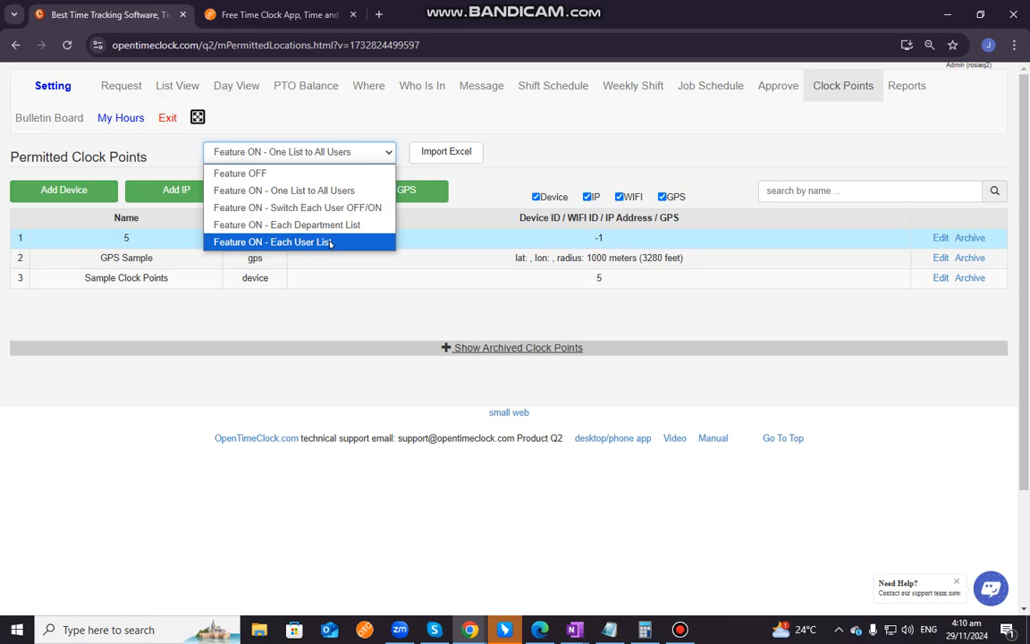
pyautogui.click(488, 135)
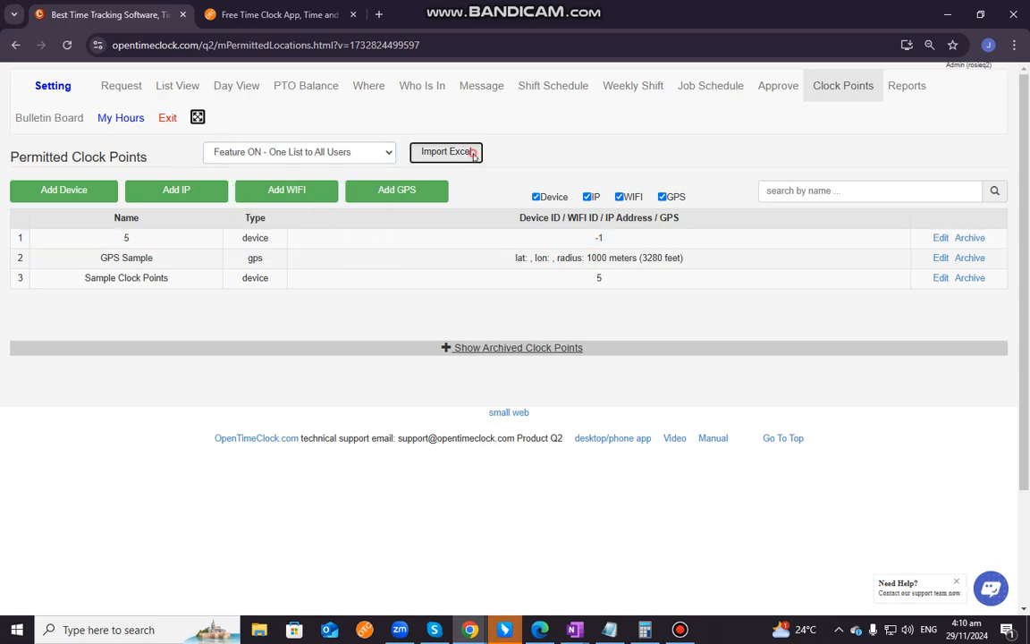
# Download the Excel template for importing clock points and close the import dialog
pyautogui.click(472, 153)
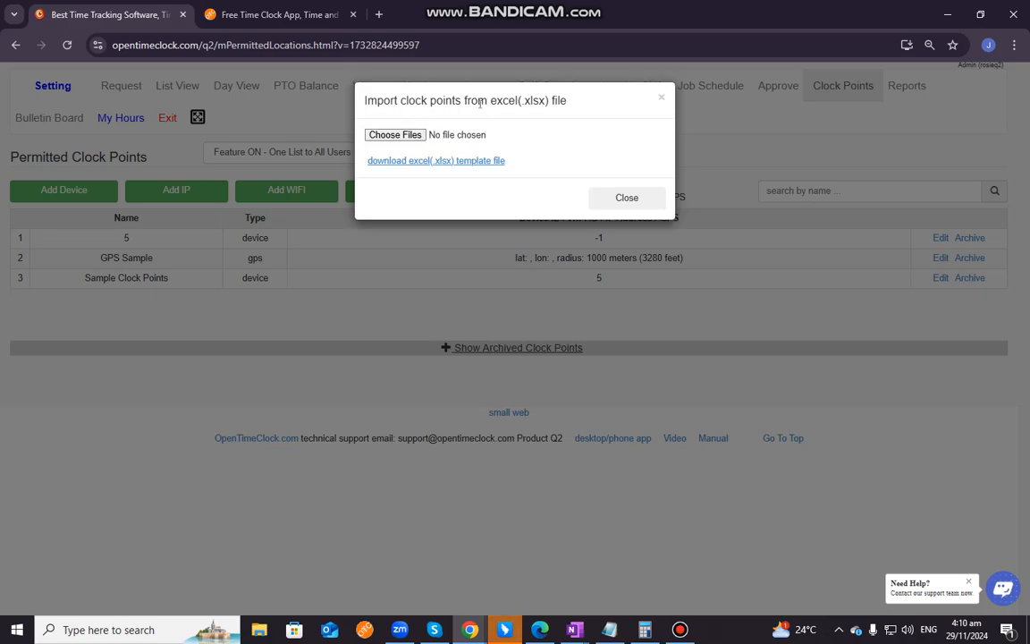
pyautogui.click(476, 162)
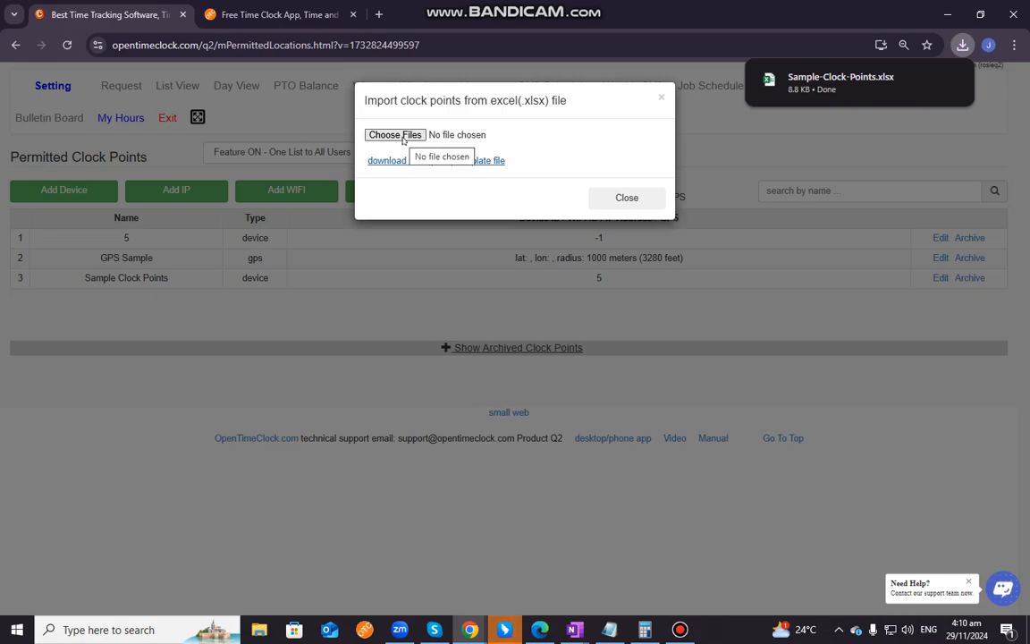
pyautogui.click(626, 197)
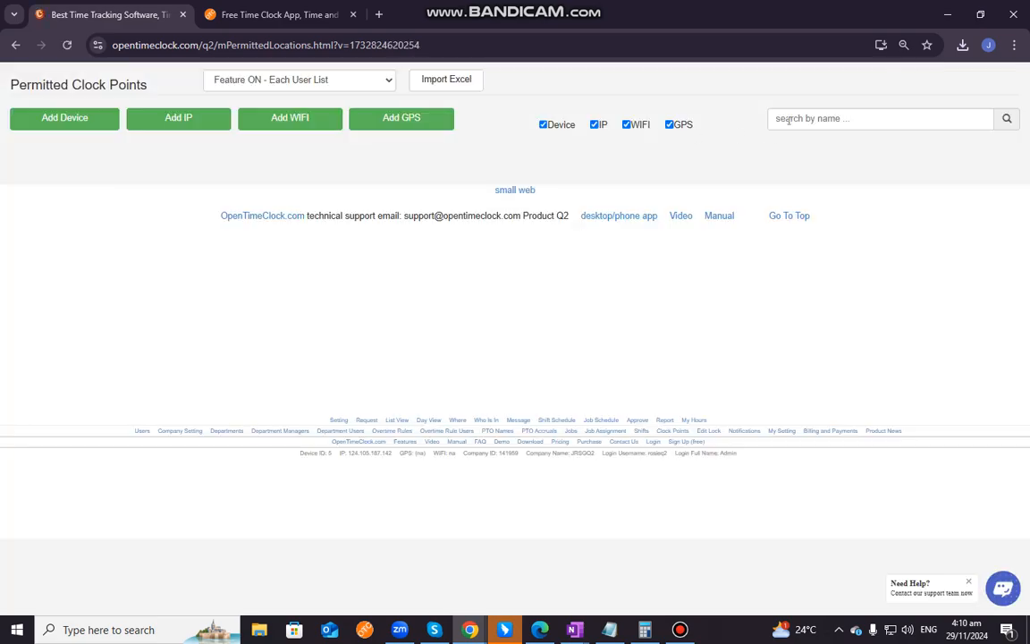
# Try out the GPS, WIFI, IP and Device filters on the clock point list, leaving all four enabled
pyautogui.click(787, 119)
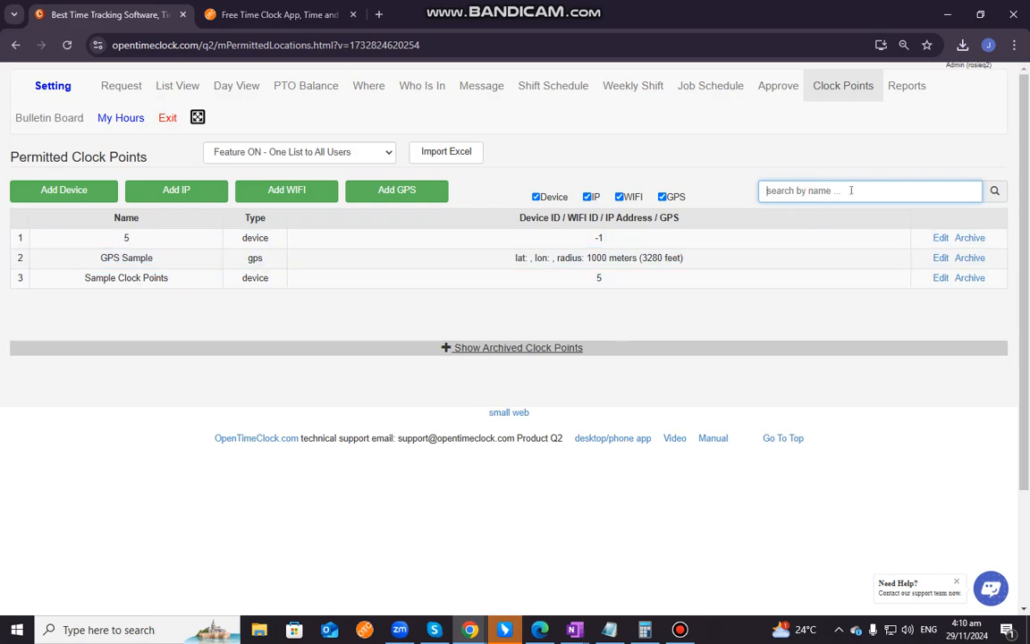
pyautogui.click(663, 197)
pyautogui.click(662, 197)
pyautogui.click(661, 197)
pyautogui.click(621, 197)
pyautogui.click(587, 197)
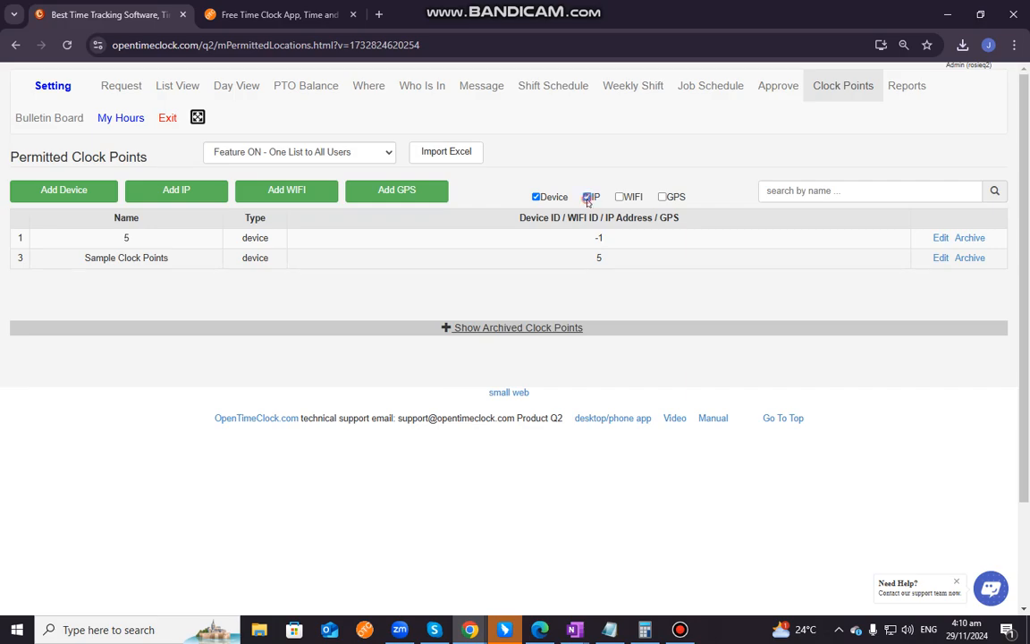
pyautogui.click(536, 197)
pyautogui.click(536, 197)
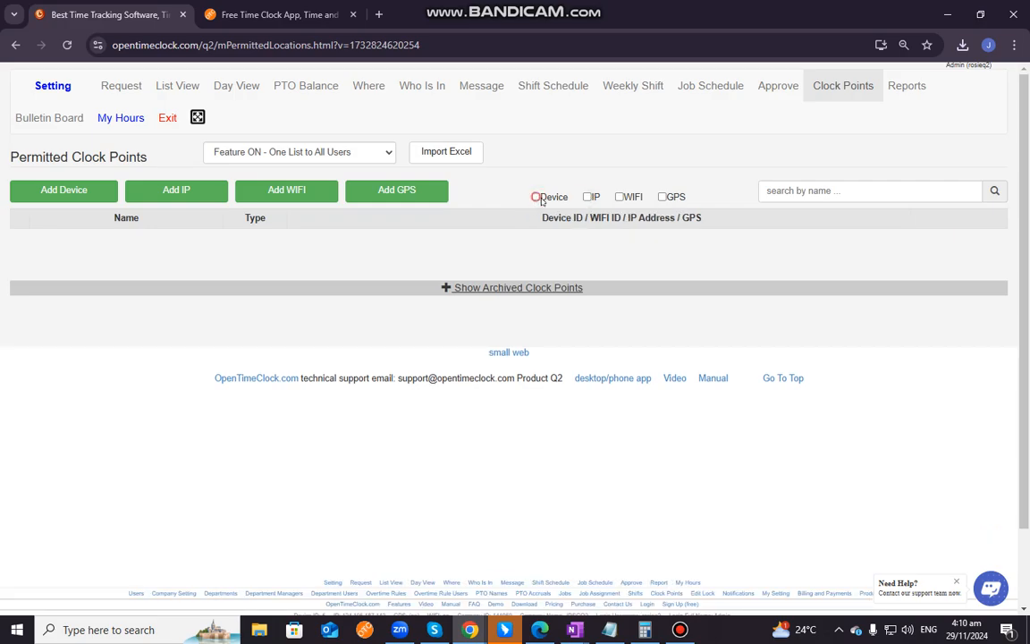
pyautogui.click(587, 197)
pyautogui.click(619, 197)
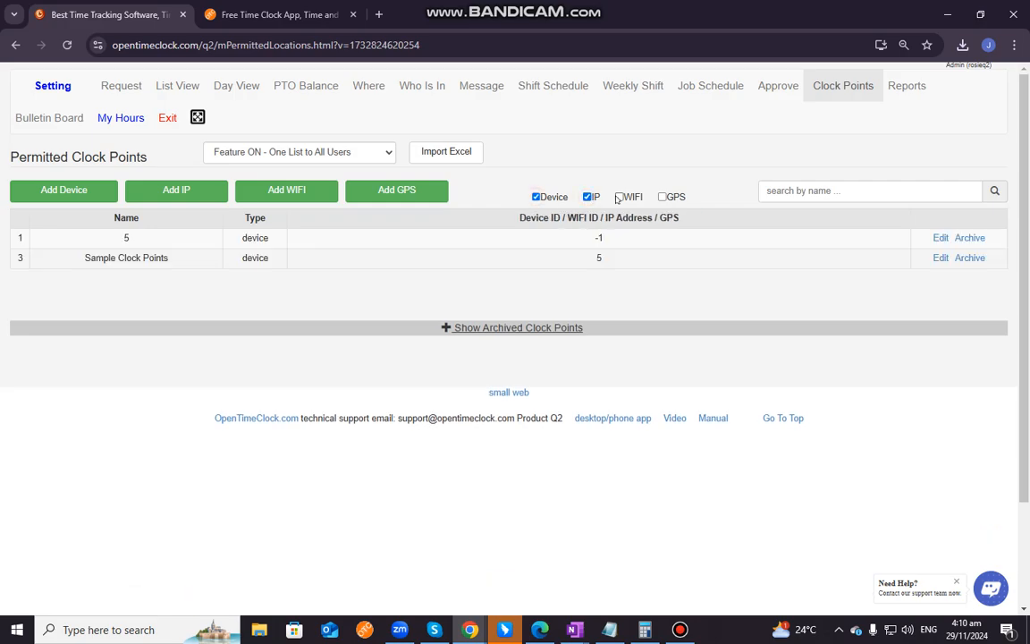
pyautogui.click(663, 196)
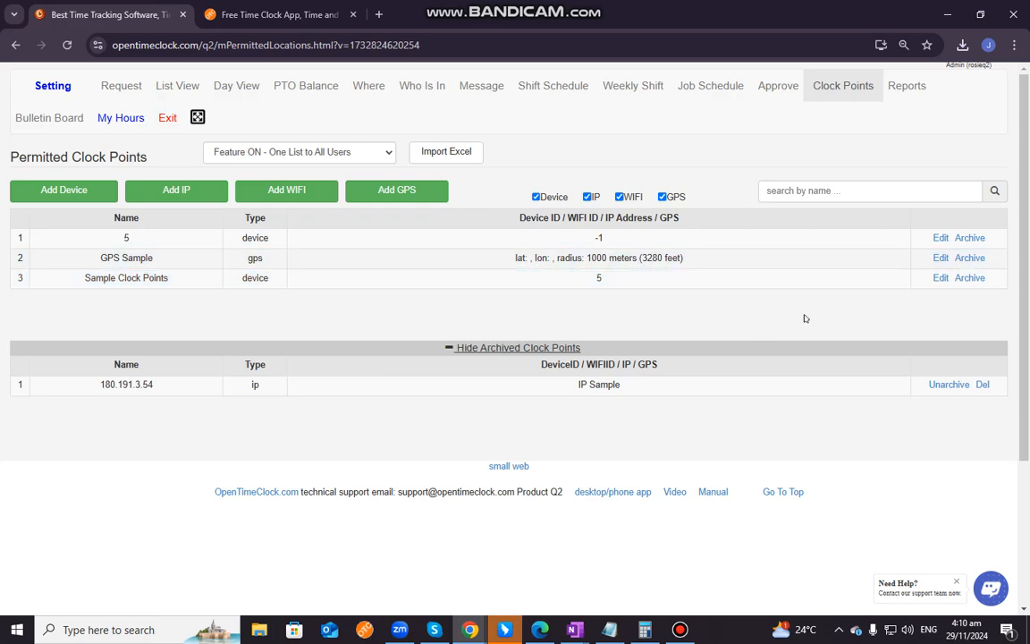
# Collapse and expand the archived clock points section, leaving it expanded
pyautogui.click(516, 347)
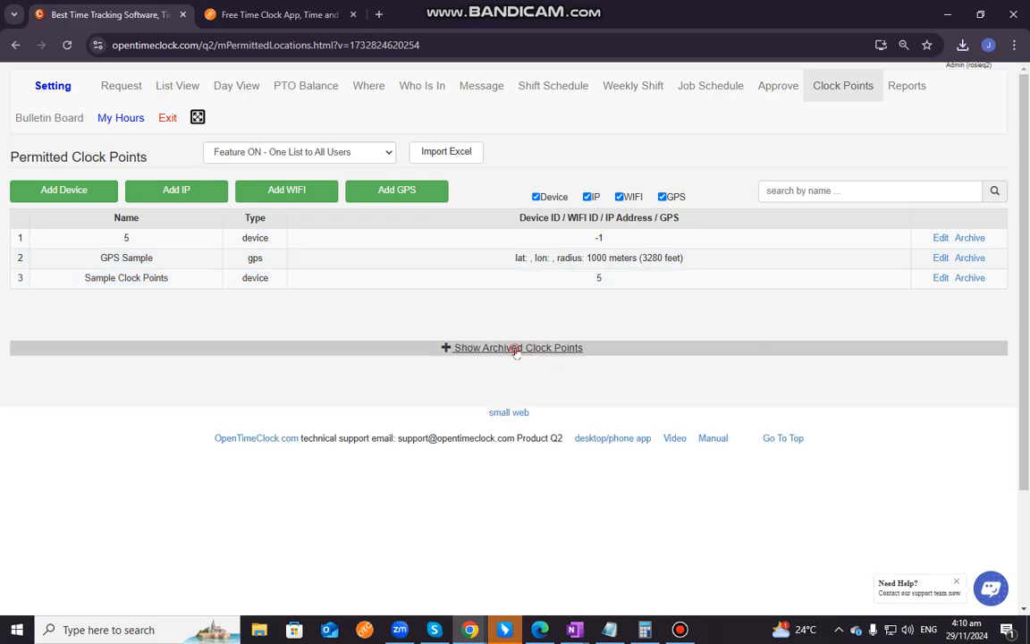
pyautogui.click(514, 349)
pyautogui.click(497, 351)
pyautogui.click(516, 350)
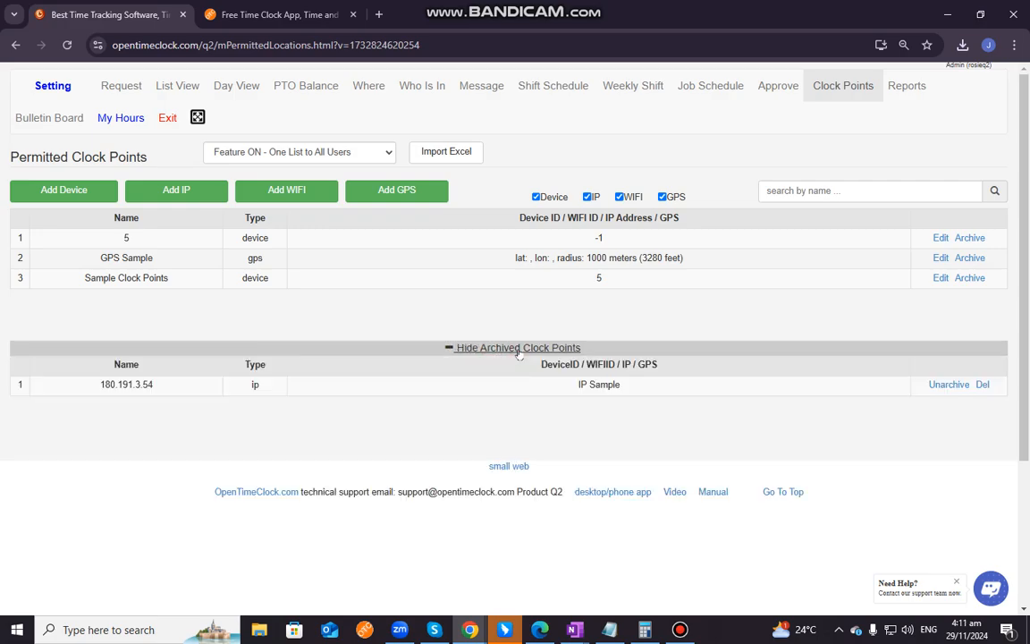
# Open the device clock point named 5 for editing, check its Device ID and Clock Point fields, and save it
pyautogui.click(939, 238)
pyautogui.click(497, 150)
pyautogui.click(483, 198)
pyautogui.click(503, 159)
pyautogui.click(488, 199)
pyautogui.click(540, 266)
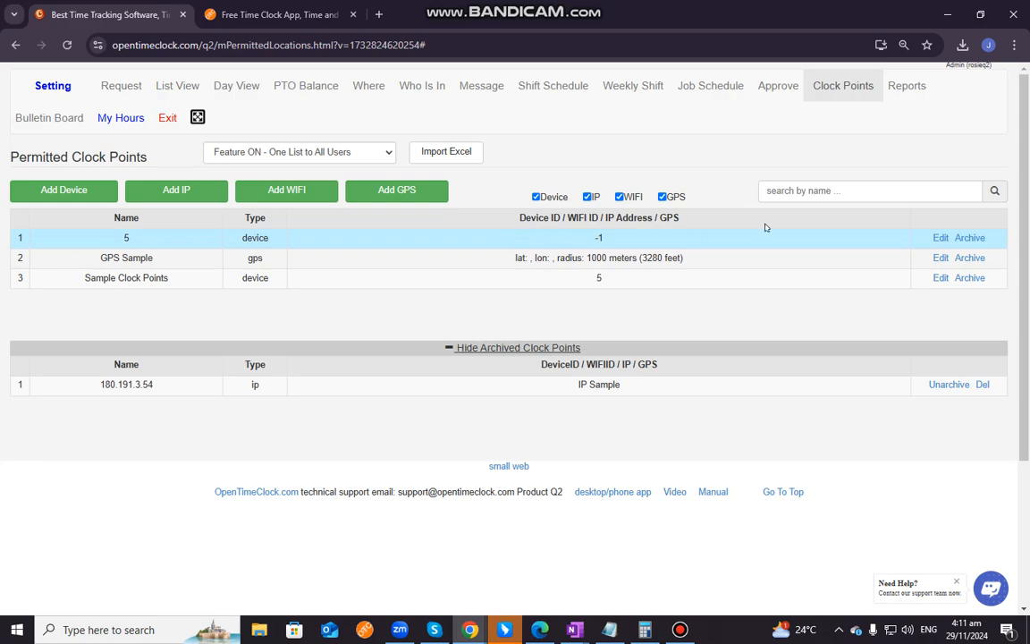
# Archive the device clock point named 5 and delete both archived clock points
pyautogui.click(962, 239)
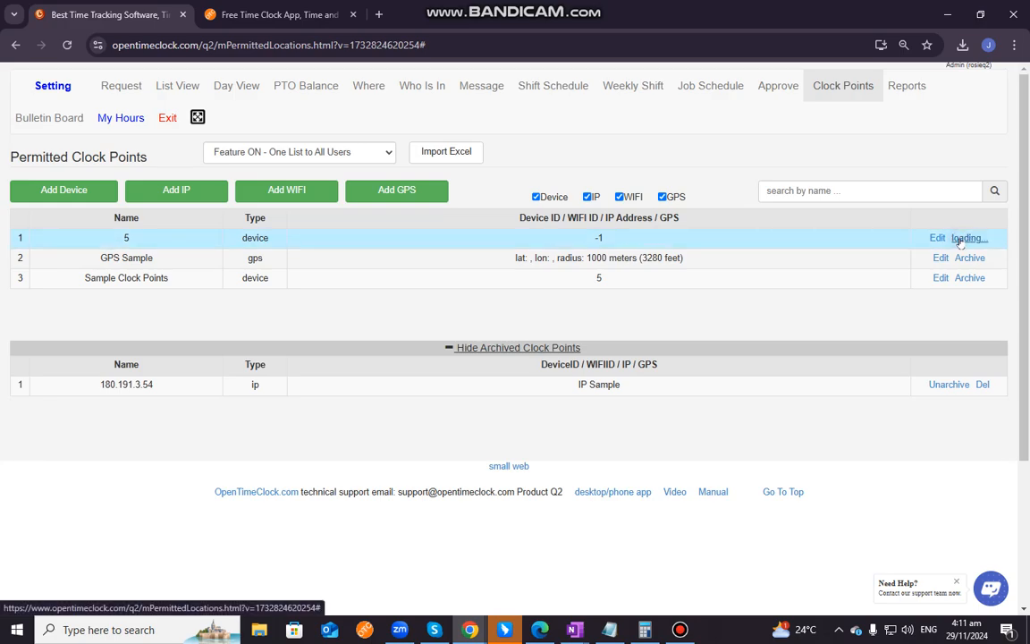
pyautogui.click(982, 365)
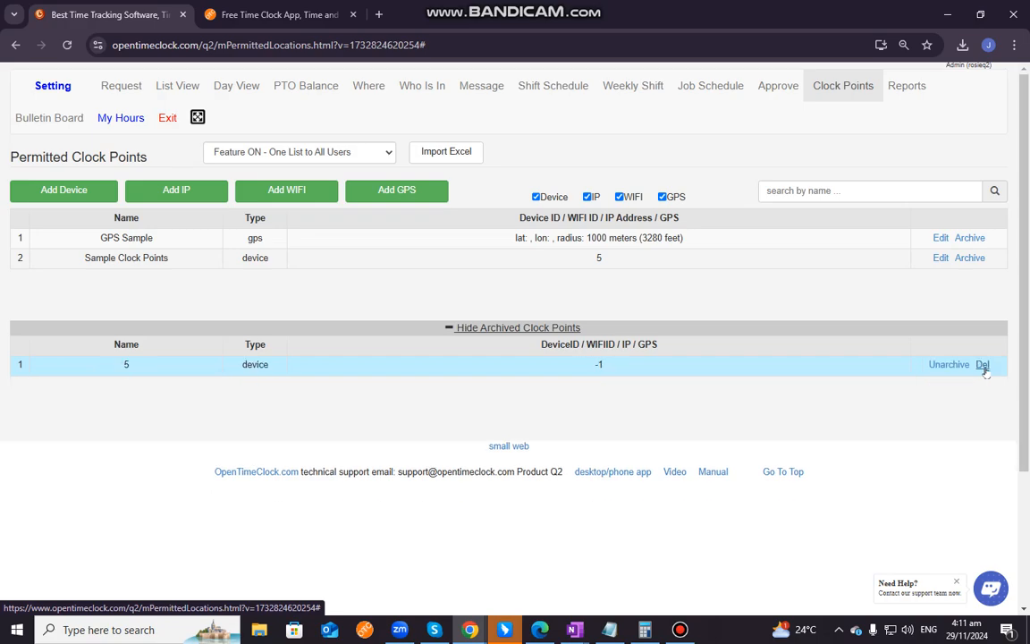
pyautogui.click(983, 365)
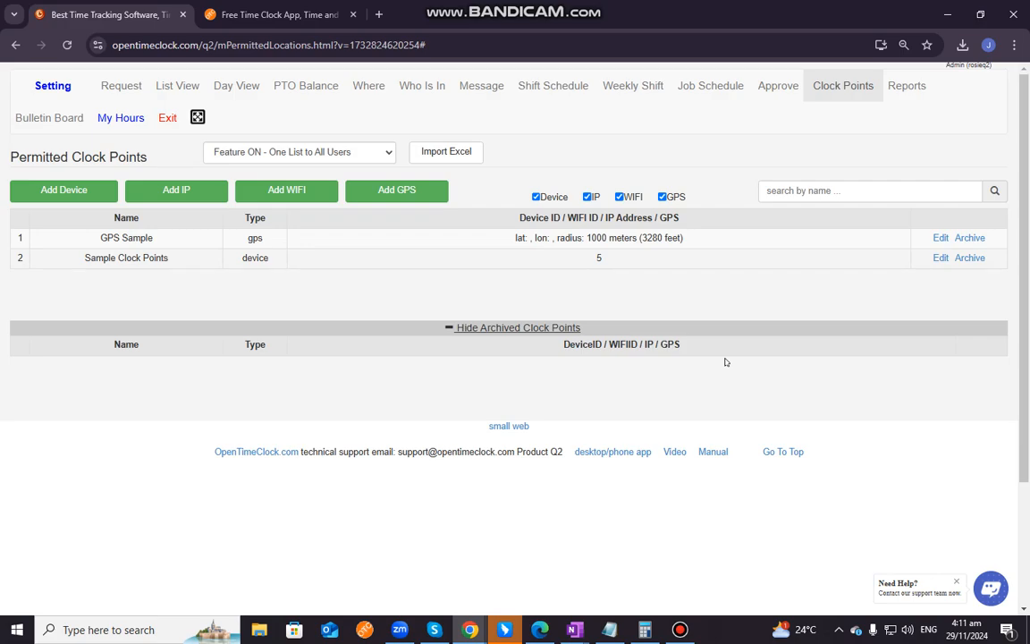
# Start adding a device clock point and copy this device's Device ID from the login page in the other browser tab
pyautogui.click(83, 193)
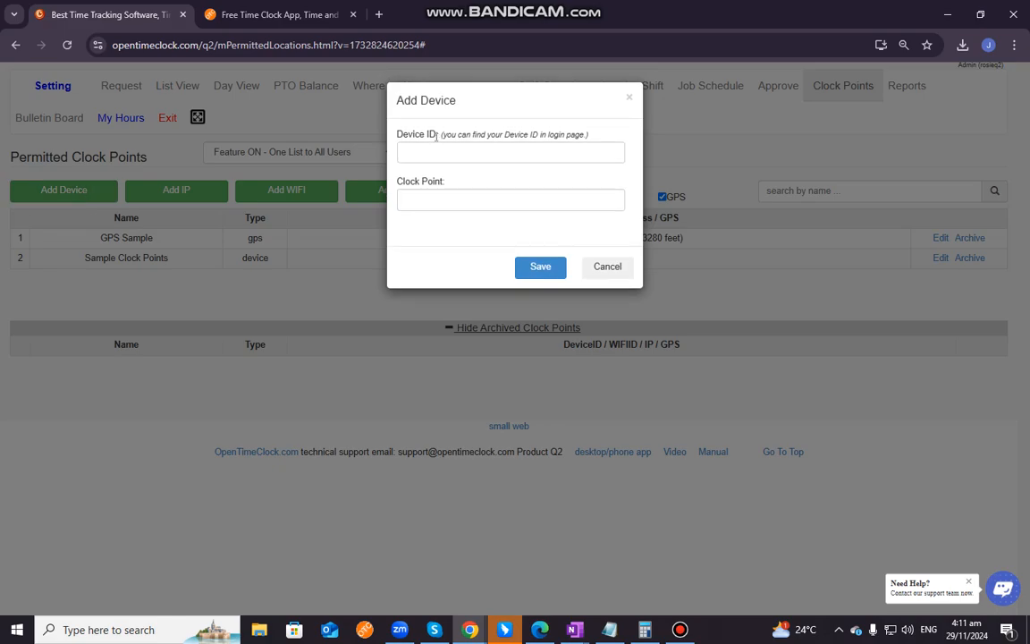
pyautogui.moveTo(442, 134); pyautogui.dragTo(582, 142)
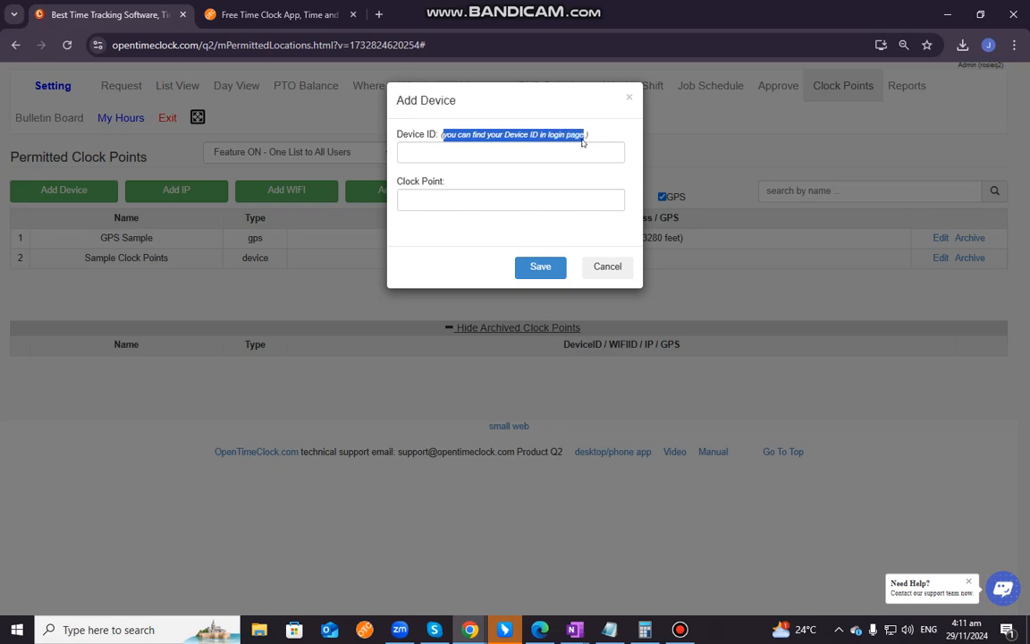
pyautogui.click(258, 9)
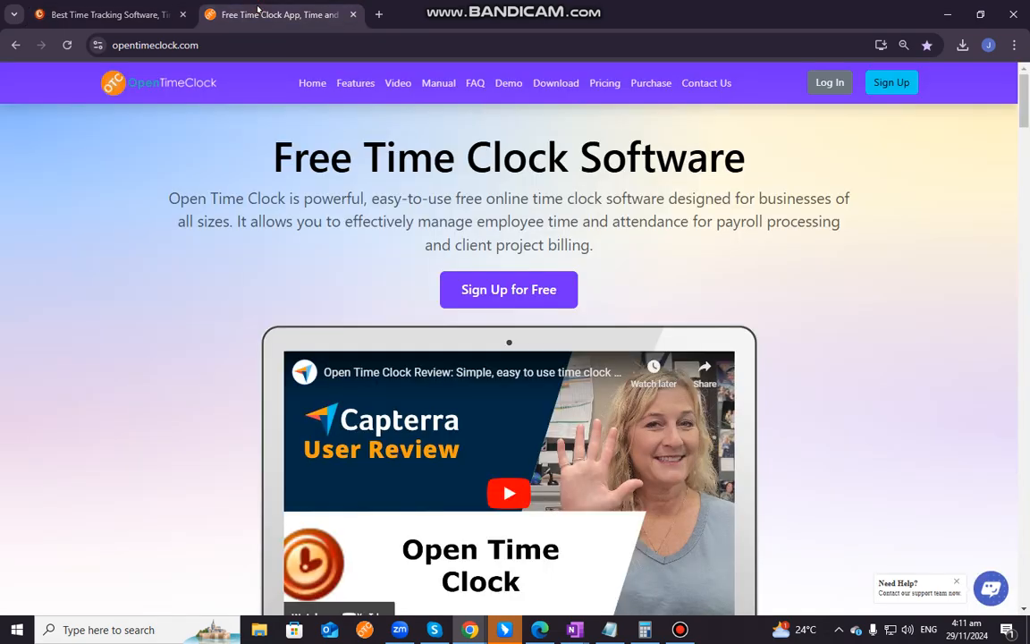
pyautogui.click(830, 84)
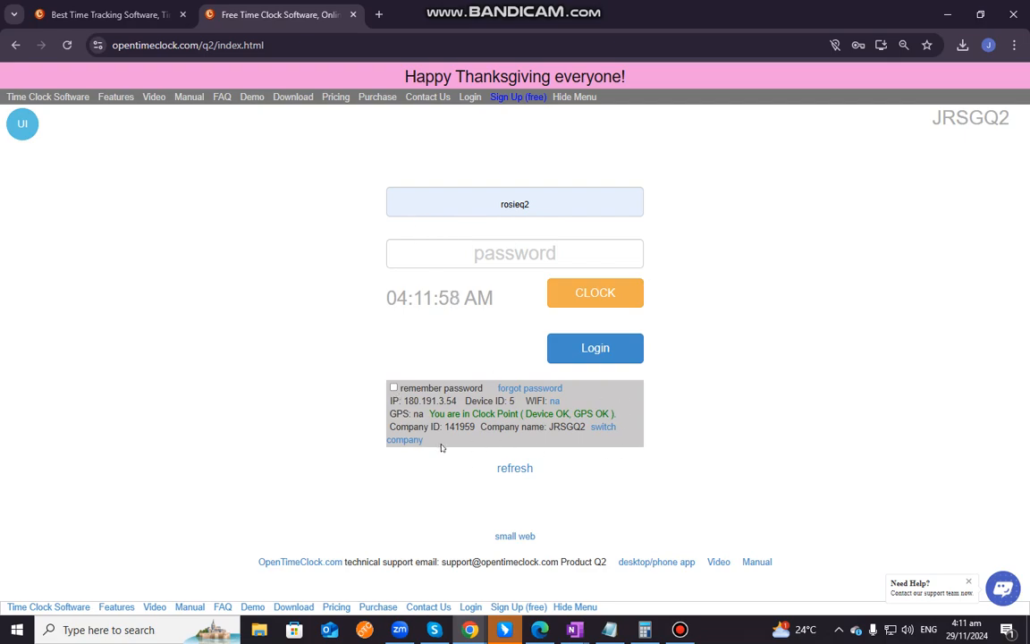
pyautogui.moveTo(466, 402); pyautogui.dragTo(516, 400)
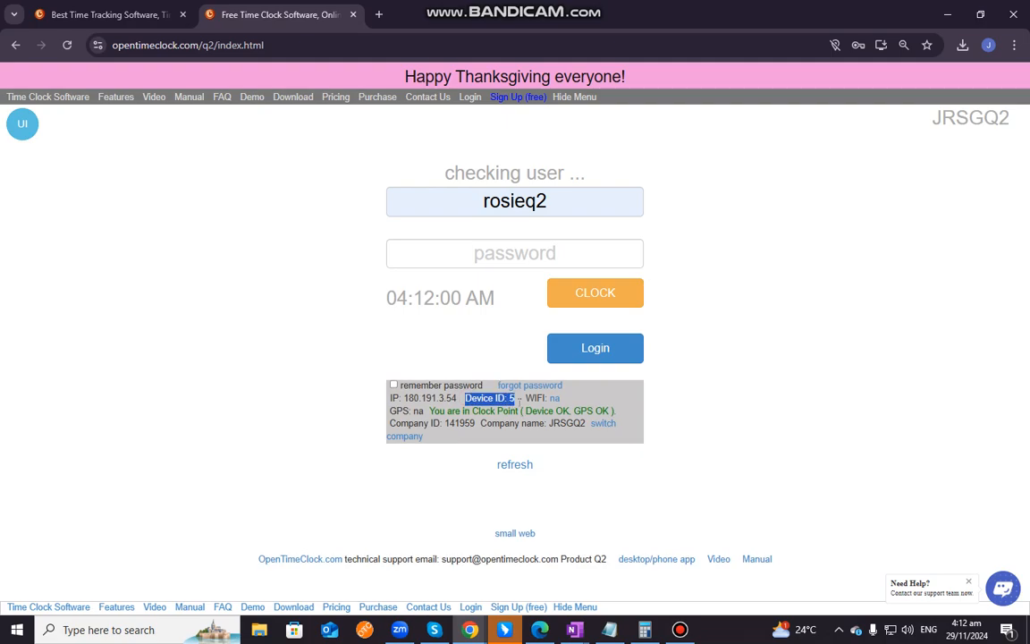
pyautogui.click(518, 400)
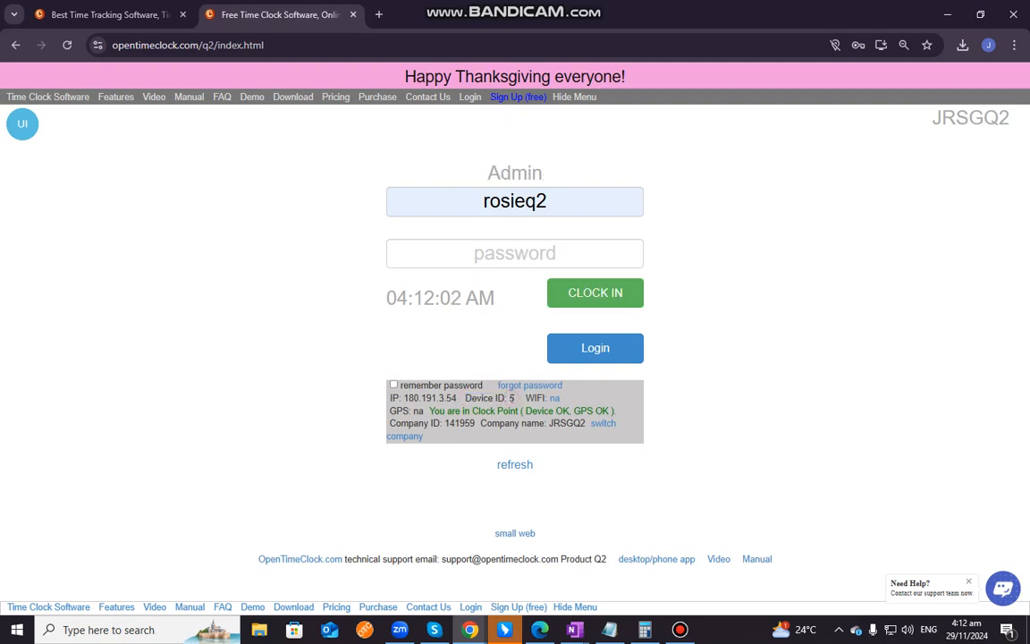
# Try to add the device clock point with Device ID 5 and the clock point name Ipad
pyautogui.click(107, 15)
pyautogui.click(446, 157)
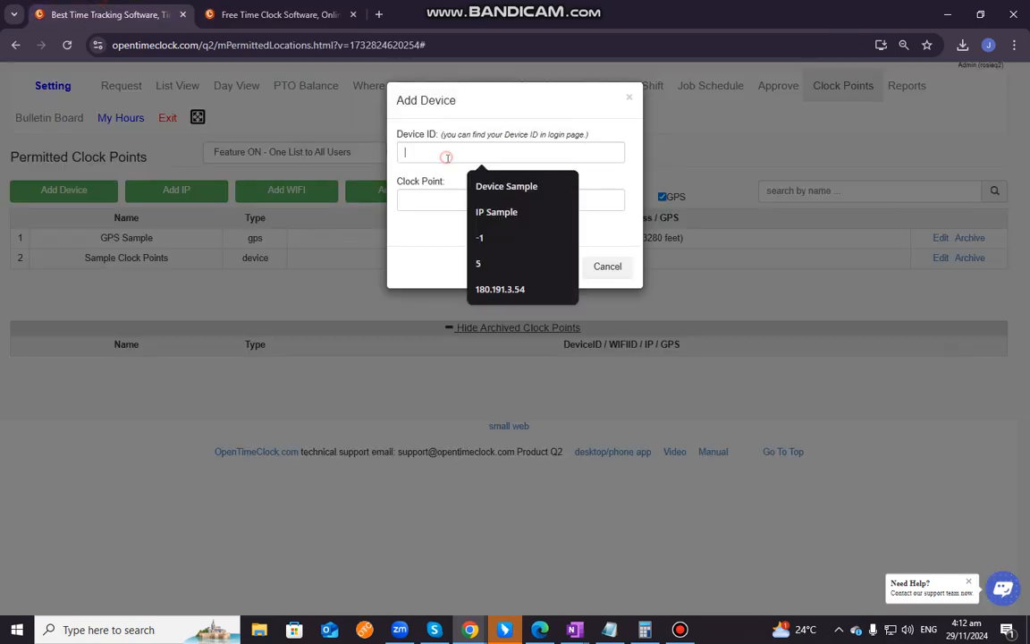
pyautogui.write('5')
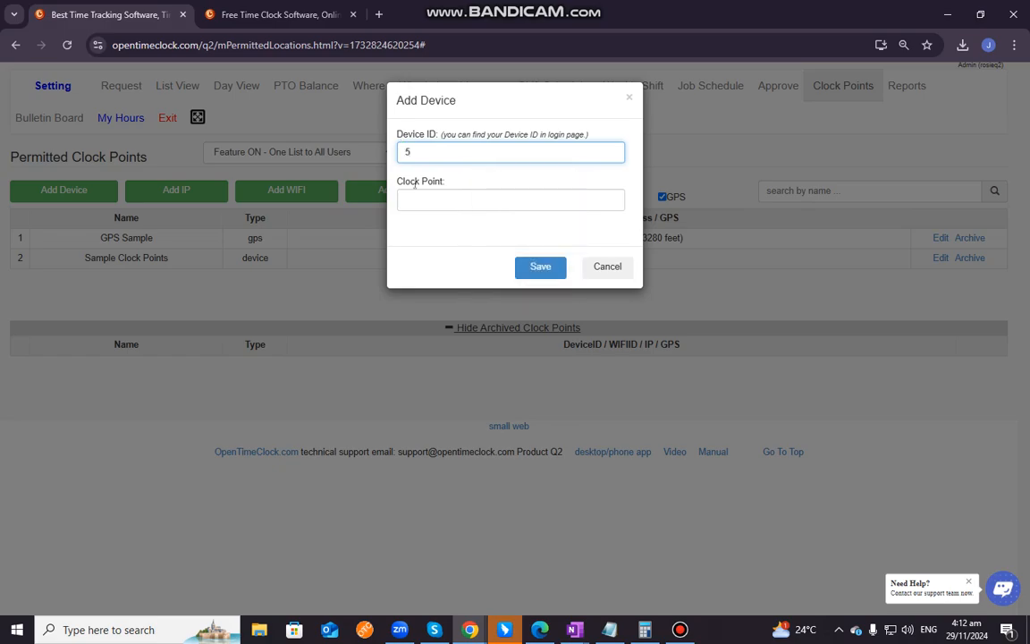
pyautogui.click(404, 199)
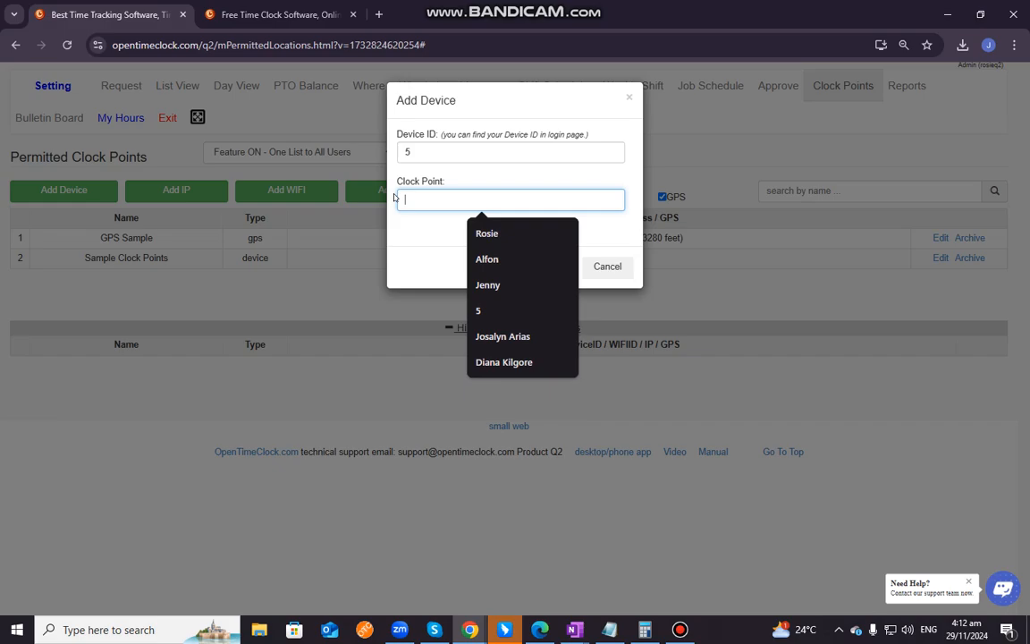
pyautogui.write('Ipad')
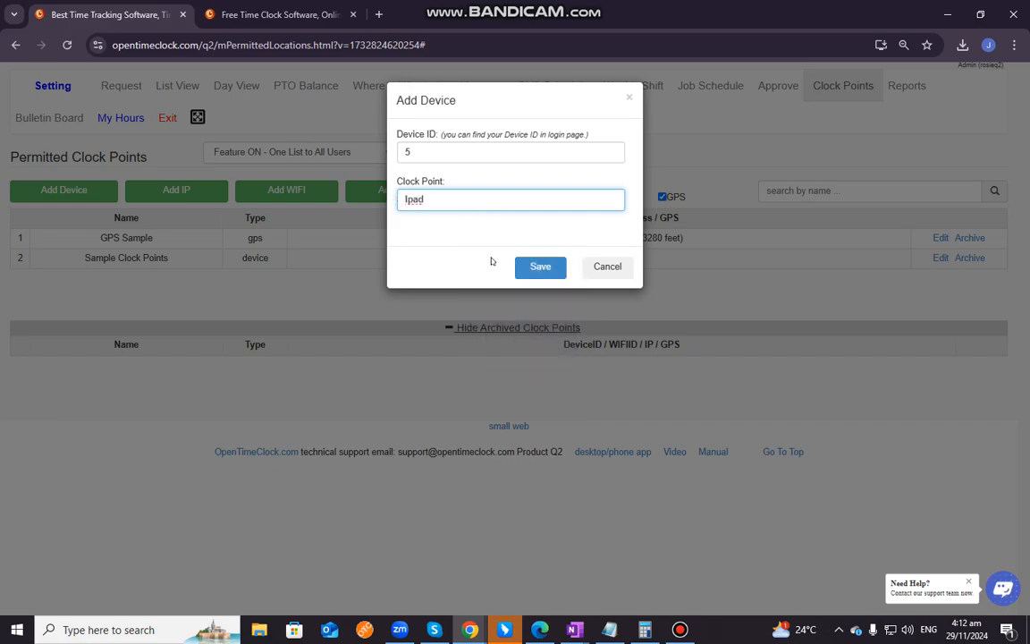
pyautogui.click(540, 266)
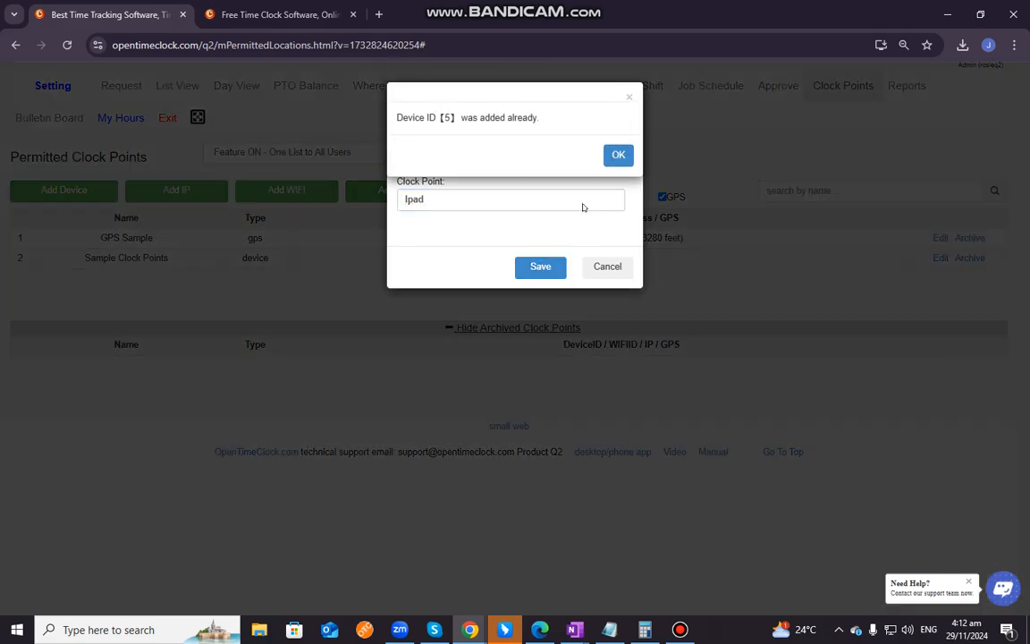
# Abandon the duplicate device entry, and archive and delete the device clock point named Sample Clock Points
pyautogui.click(619, 155)
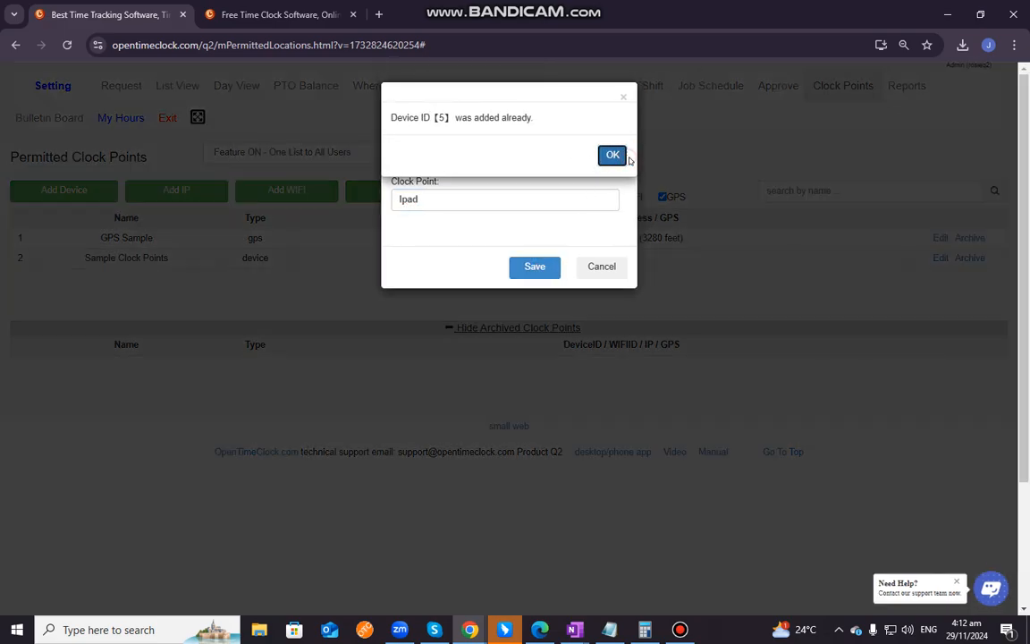
pyautogui.click(429, 196)
pyautogui.click(425, 156)
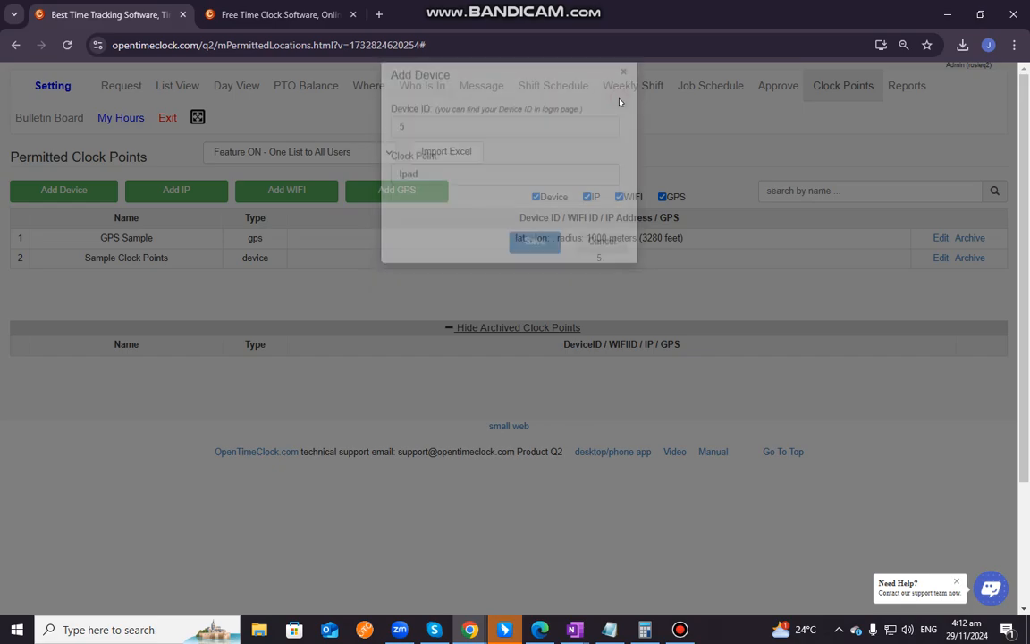
pyautogui.click(623, 97)
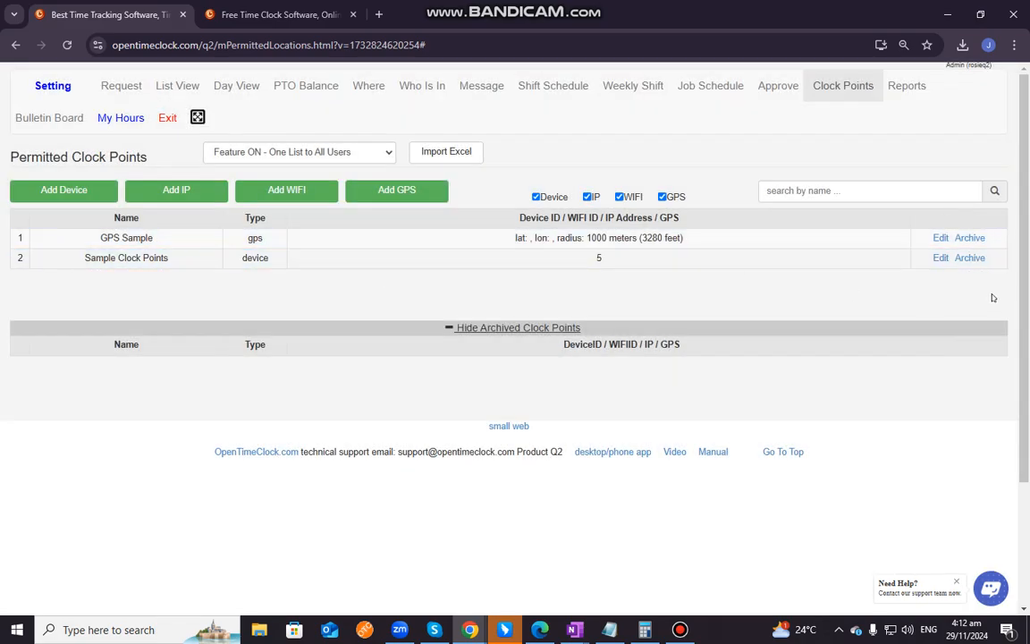
pyautogui.click(956, 258)
pyautogui.click(981, 345)
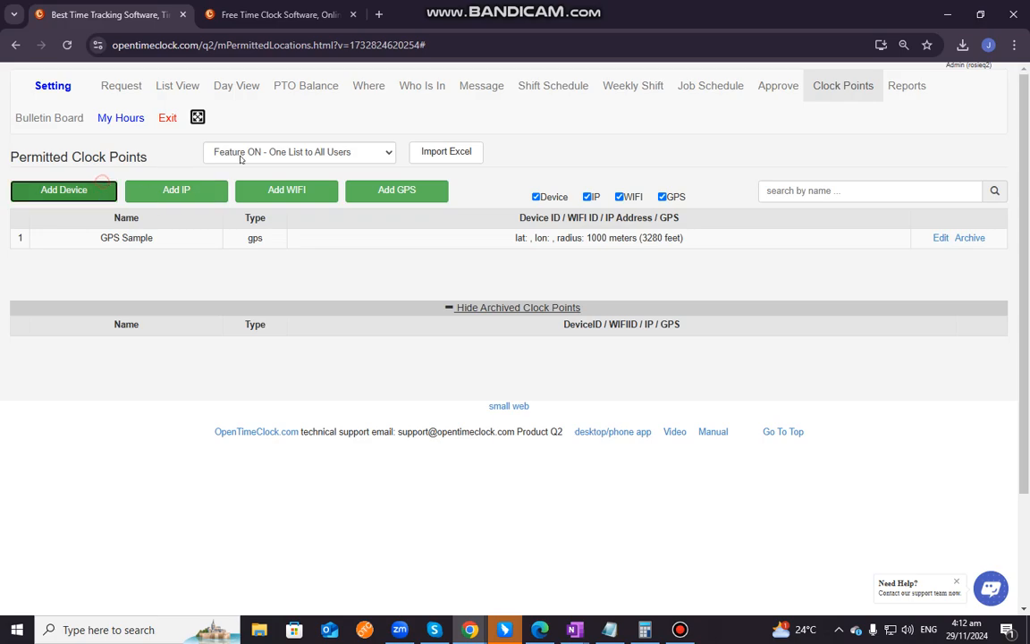
# Add a device clock point with Device ID 5 and the clock point name Ipad
pyautogui.click(64, 190)
pyautogui.write('5')
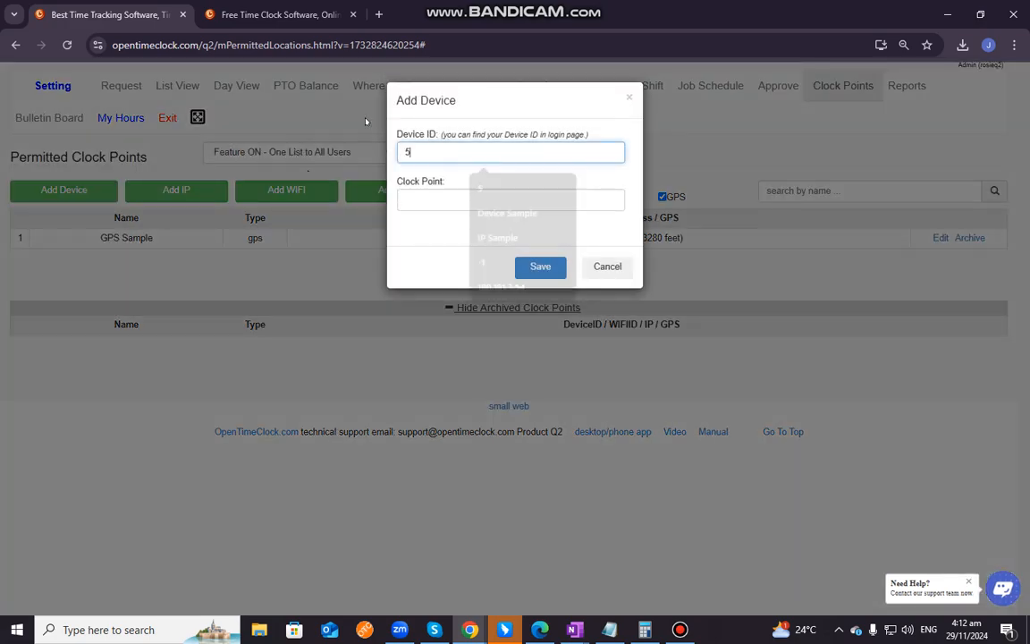
pyautogui.press('Tab')
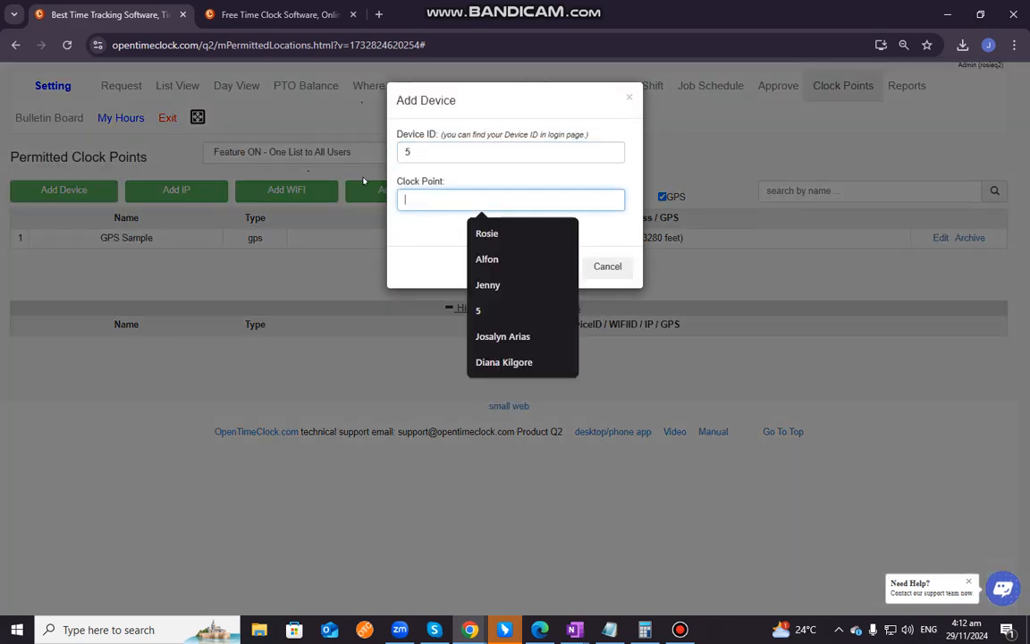
pyautogui.write('Ipad')
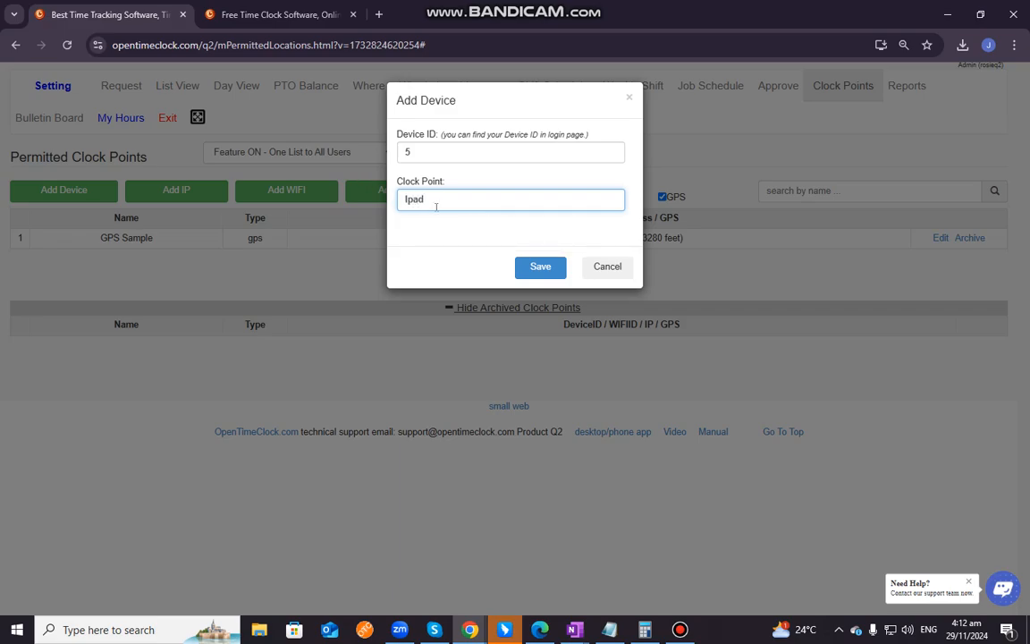
pyautogui.click(543, 268)
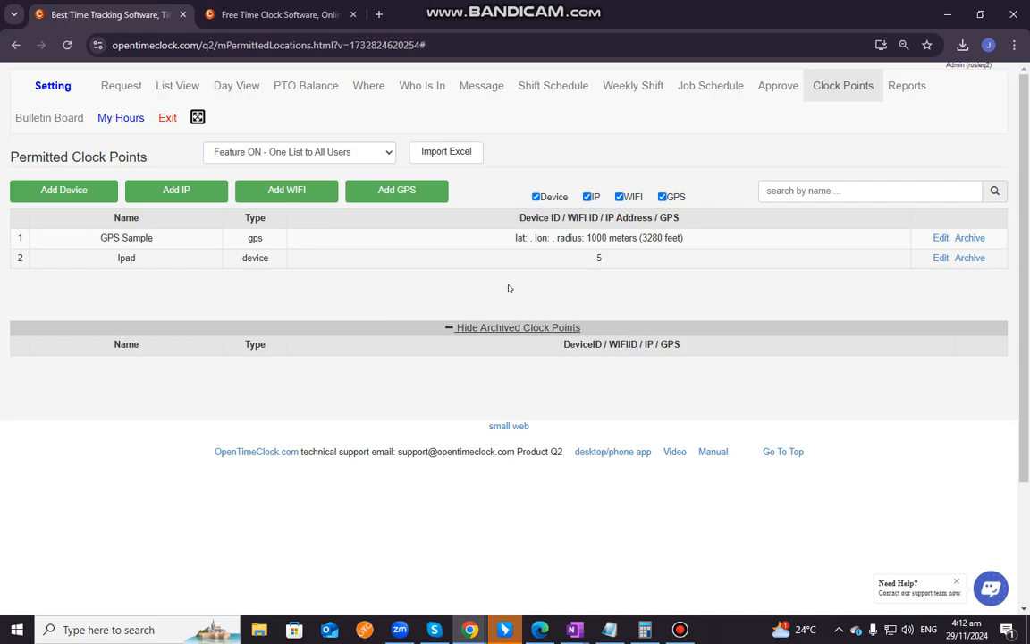
# Start adding an IP clock point and copy this device's IP address from the login page in the other browser tab
pyautogui.click(184, 193)
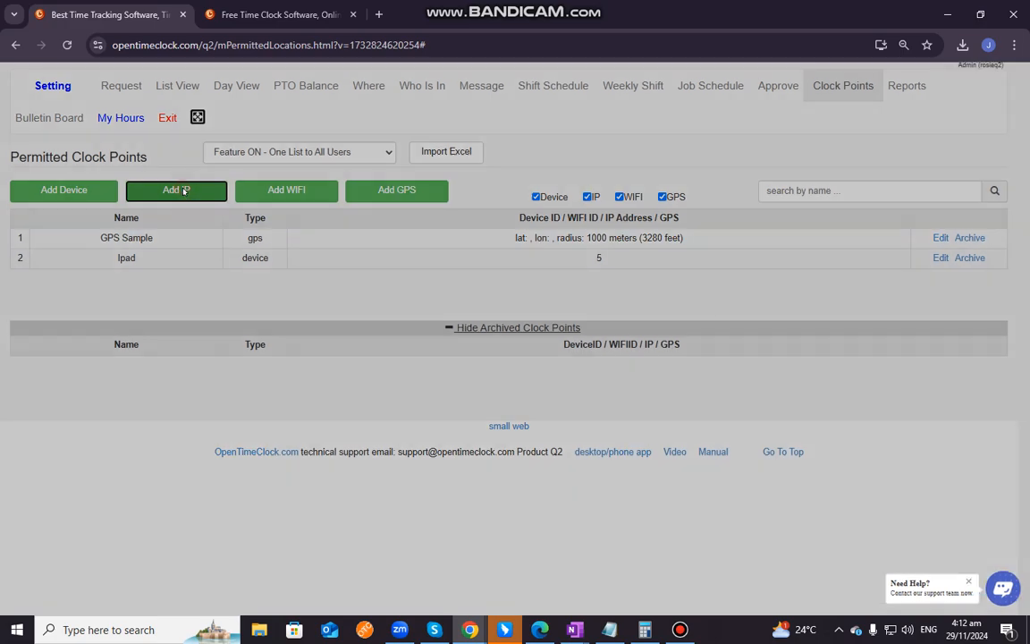
pyautogui.click(433, 151)
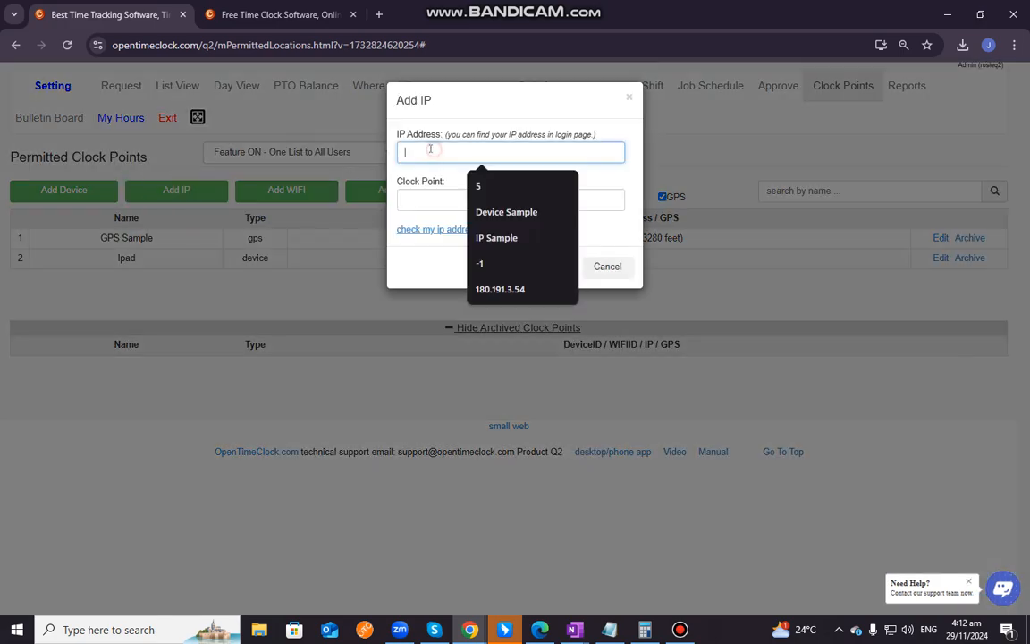
pyautogui.click(277, 14)
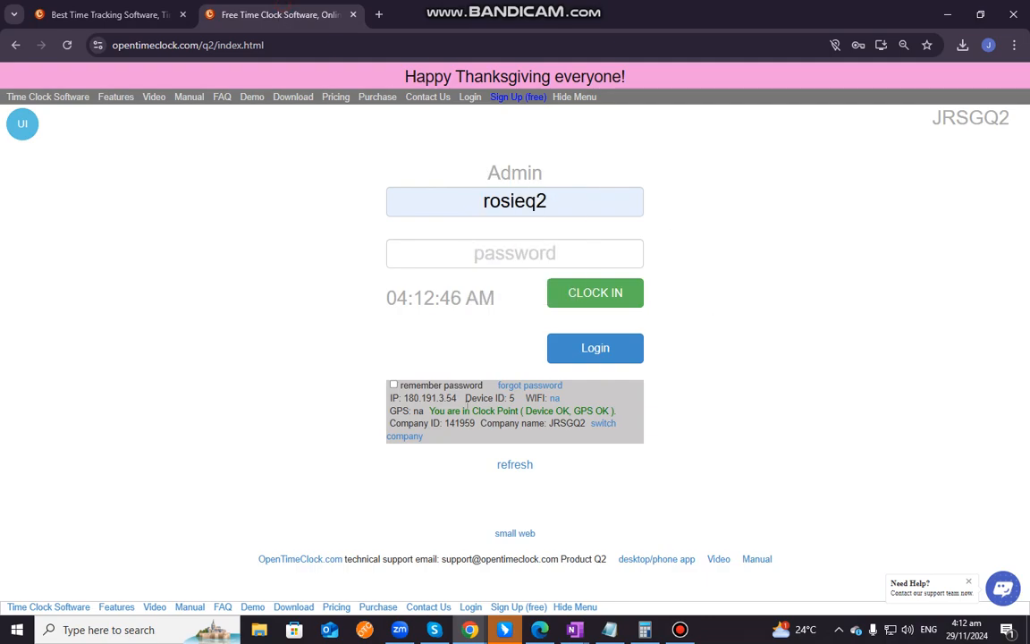
pyautogui.moveTo(456, 398); pyautogui.dragTo(407, 398)
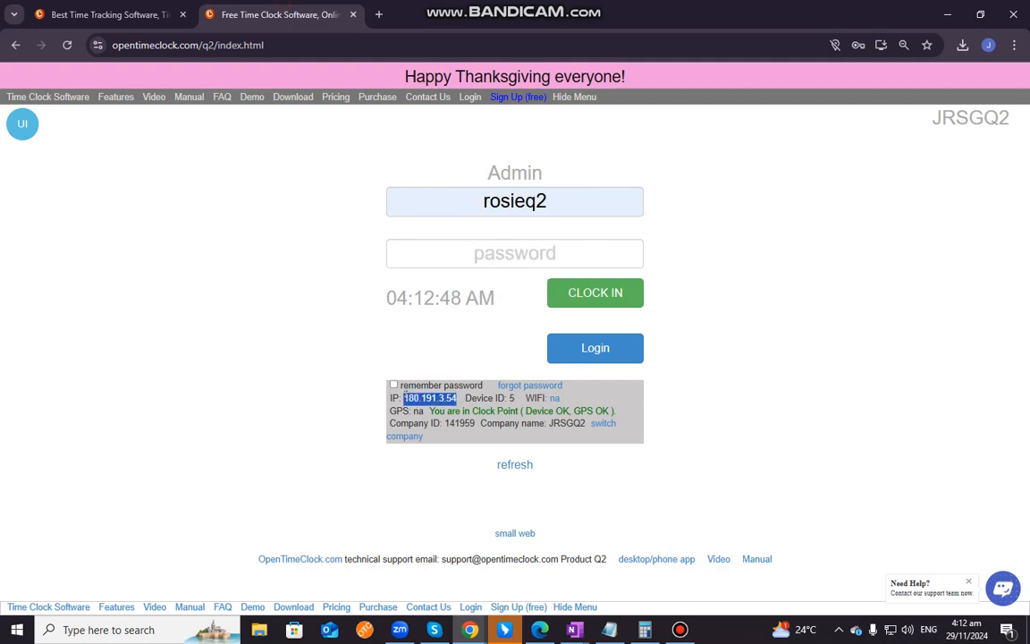
pyautogui.rightClick(408, 399)
pyautogui.click(431, 415)
pyautogui.click(107, 14)
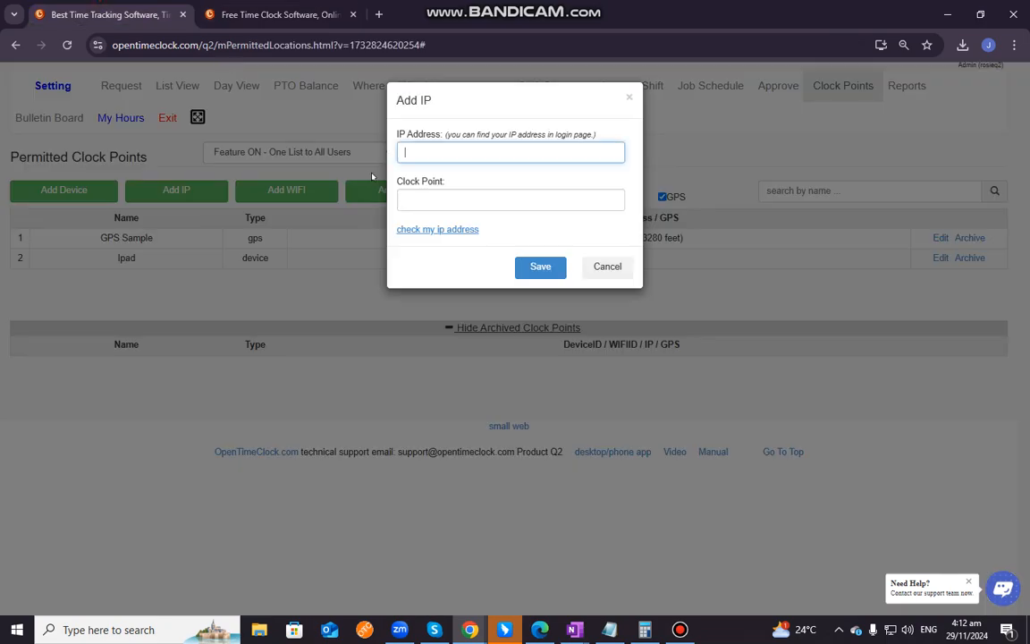
# Paste the copied IP address into the new IP clock point, name it IP and save it
pyautogui.hotkey('ctrl', 'v')
pyautogui.click(406, 198)
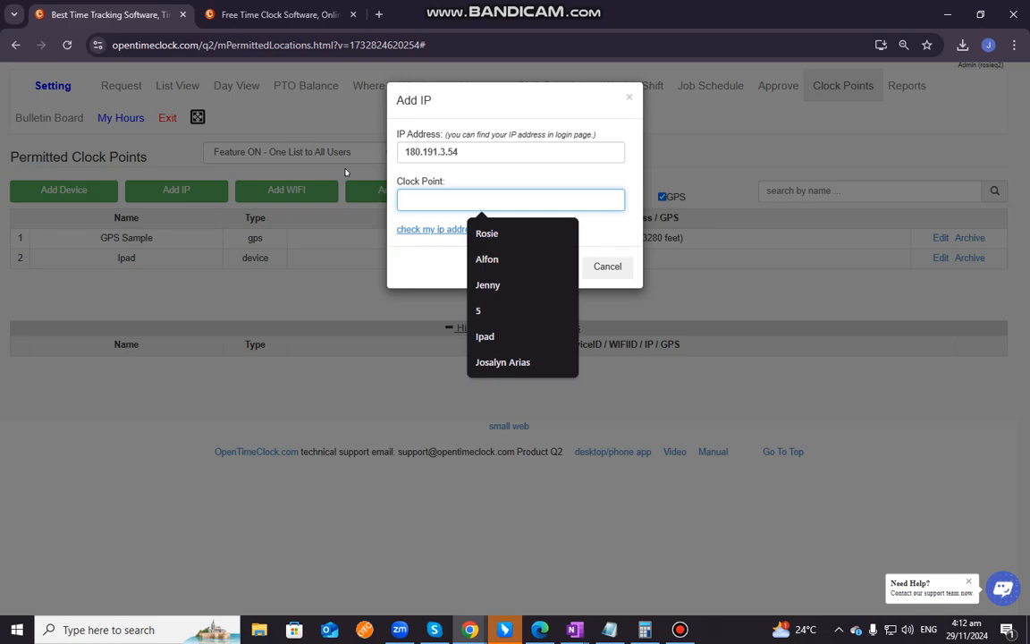
pyautogui.write('IP')
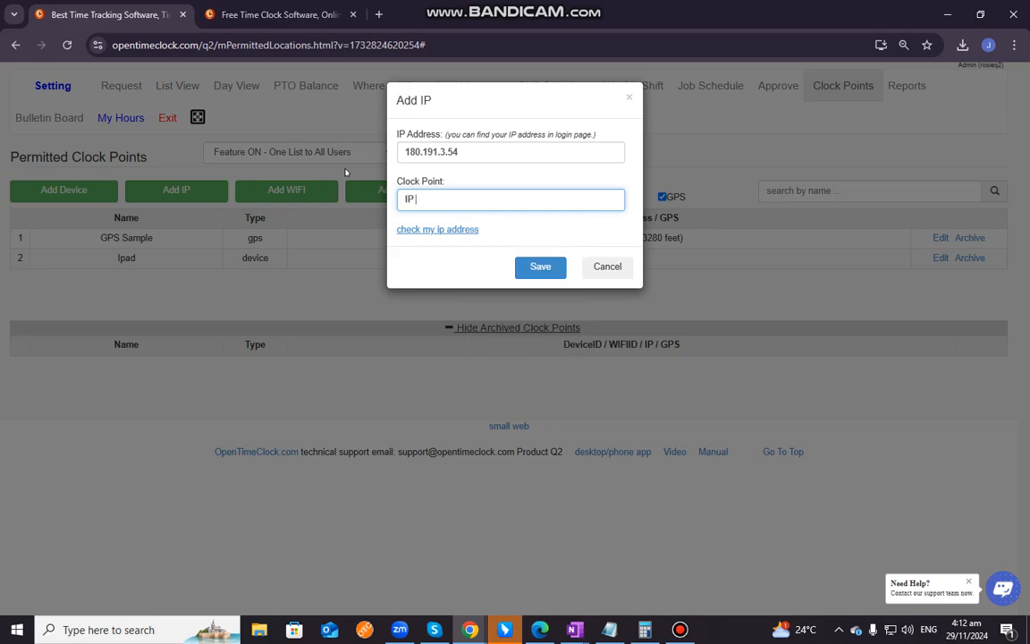
pyautogui.press('BackSpace')
pyautogui.press('Return')
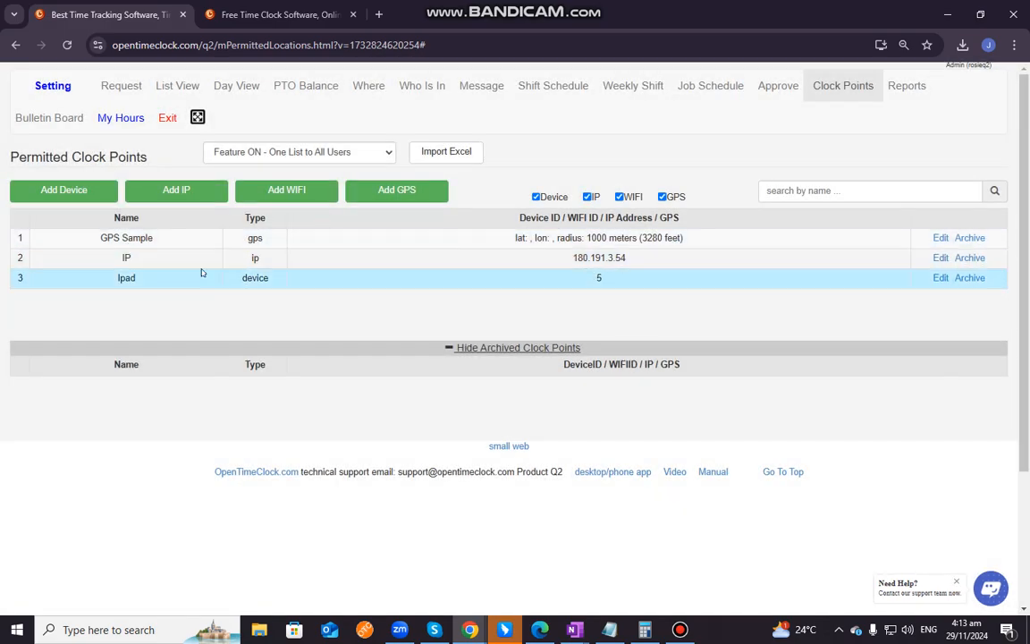
# Open the form for adding a WIFI clock point and look for the WIFI ID on the login page in the other browser tab
pyautogui.click(295, 190)
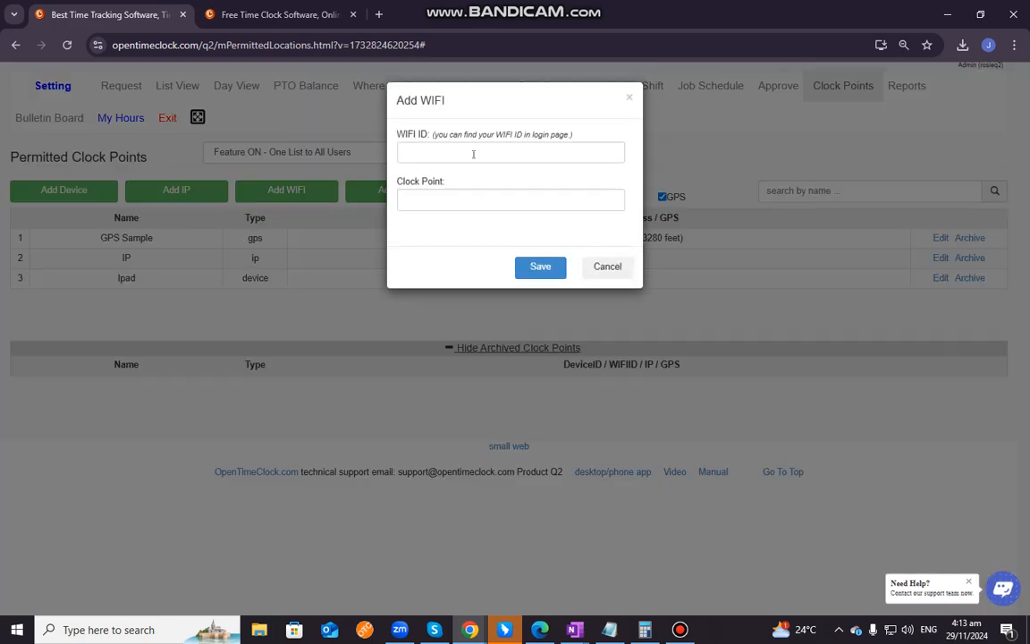
pyautogui.moveTo(435, 134); pyautogui.dragTo(572, 134)
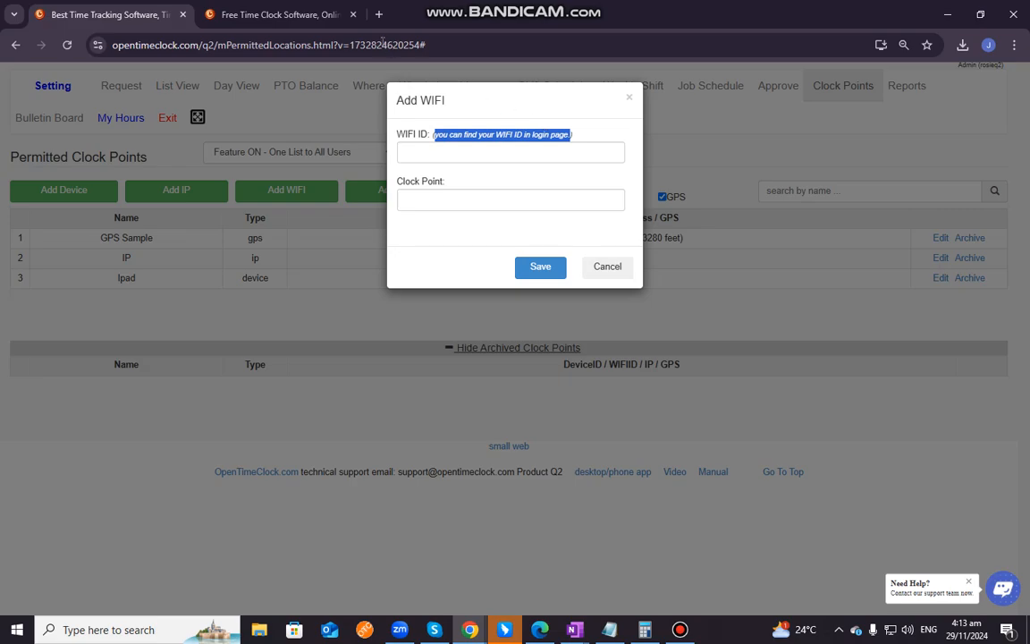
pyautogui.click(277, 15)
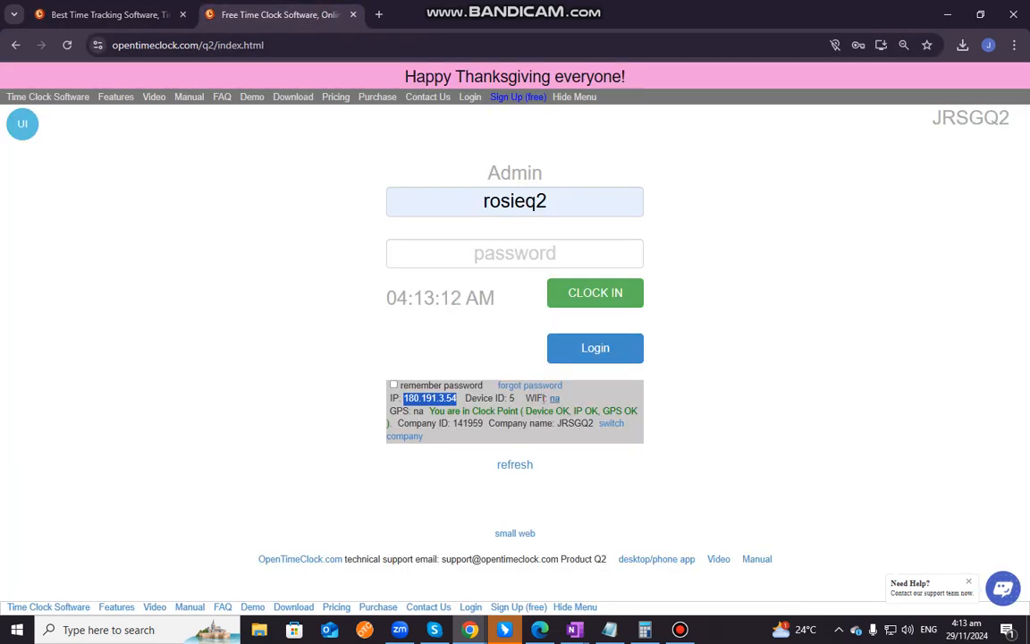
pyautogui.moveTo(537, 399); pyautogui.dragTo(546, 398)
pyautogui.click(574, 398)
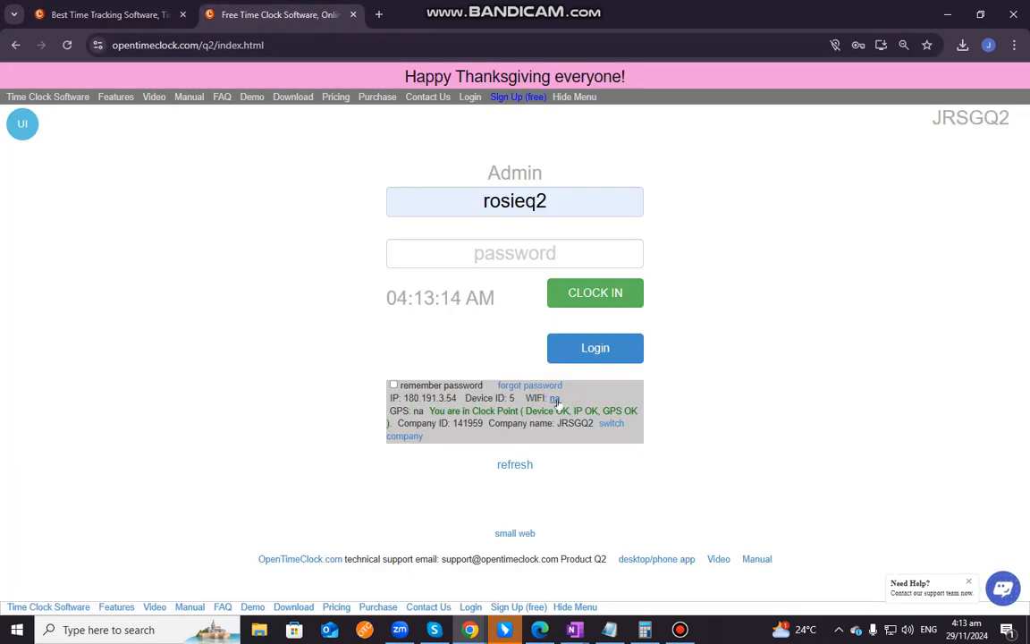
# Read the WIFI detection requirements from the login page's WIFI link, and close the unfilled form for adding a WIFI clock point
pyautogui.click(554, 398)
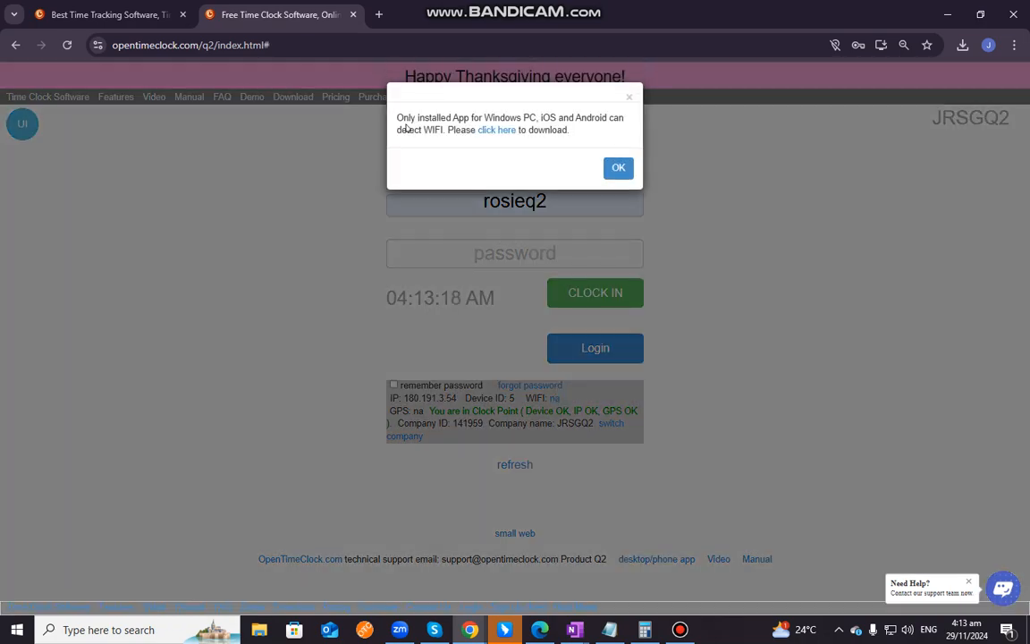
pyautogui.moveTo(397, 117); pyautogui.dragTo(569, 130)
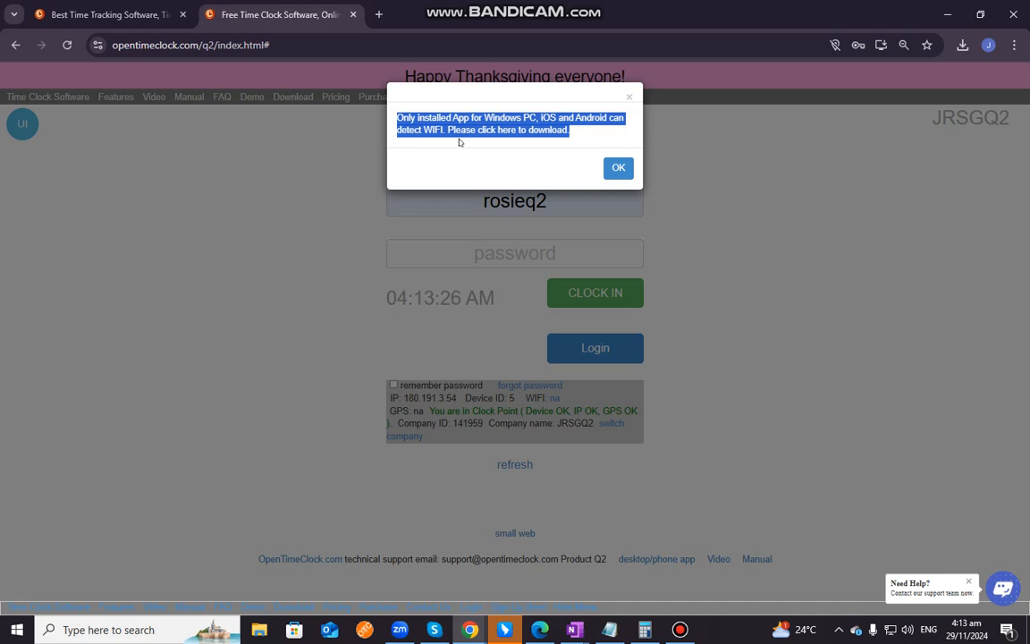
pyautogui.click(539, 122)
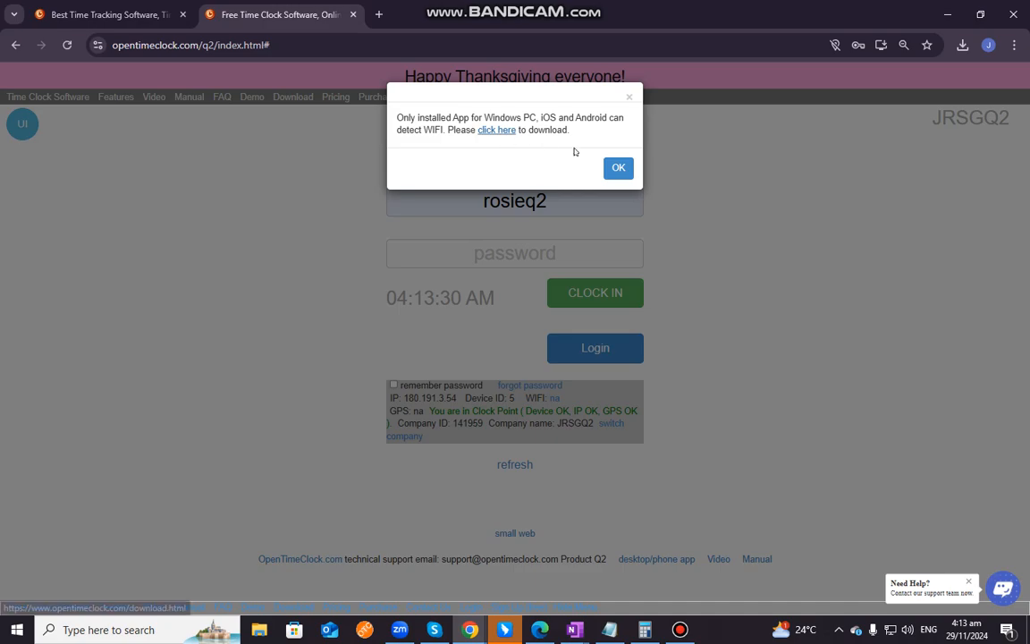
pyautogui.click(615, 168)
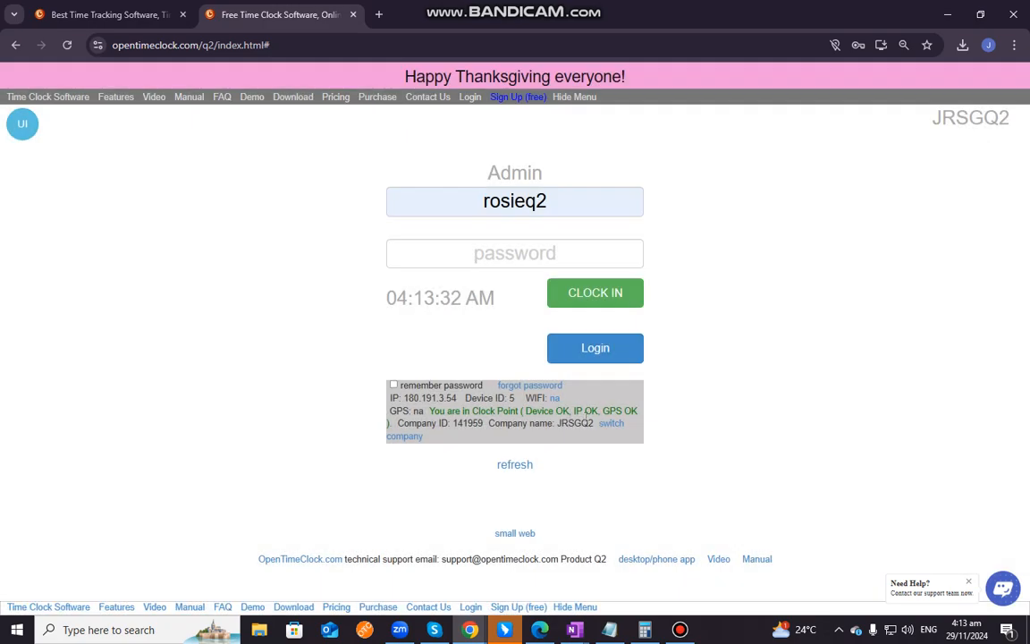
pyautogui.moveTo(571, 397); pyautogui.dragTo(526, 397)
pyautogui.click(173, 14)
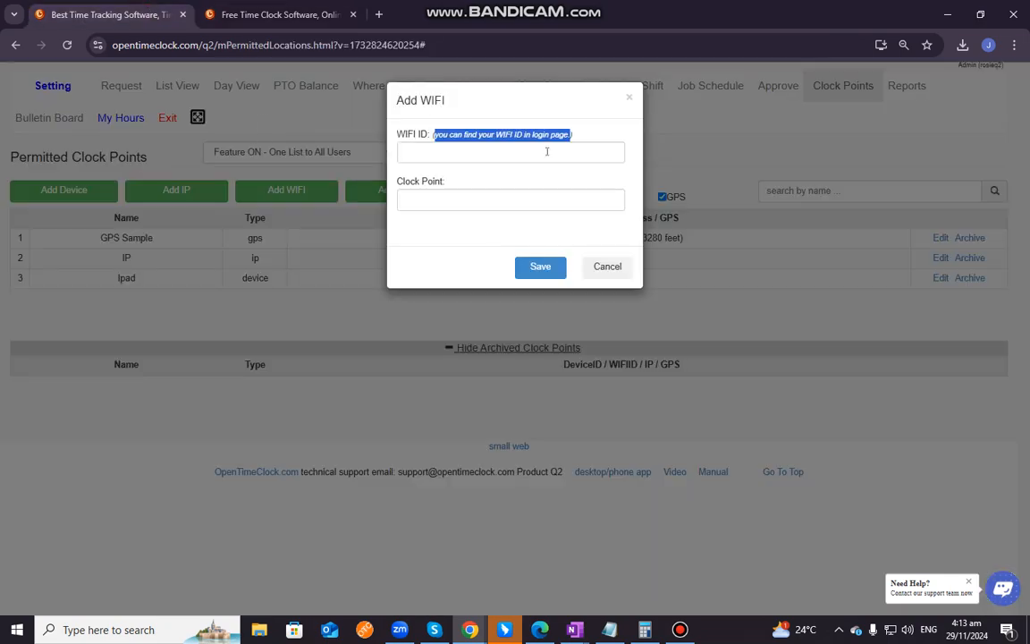
pyautogui.click(628, 98)
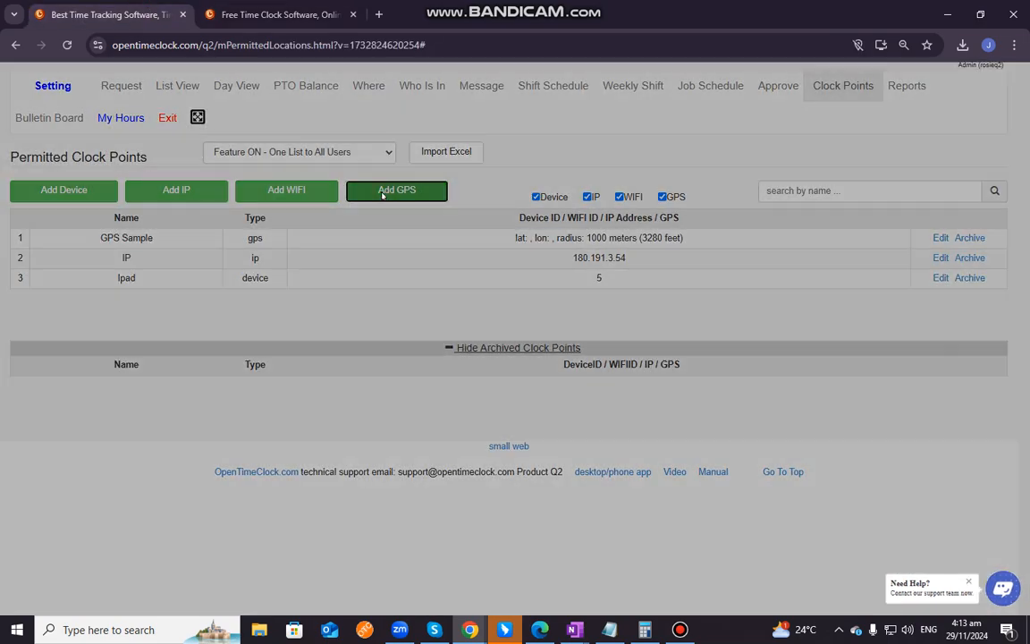
# Start adding a GPS clock point and name it Location
pyautogui.click(383, 194)
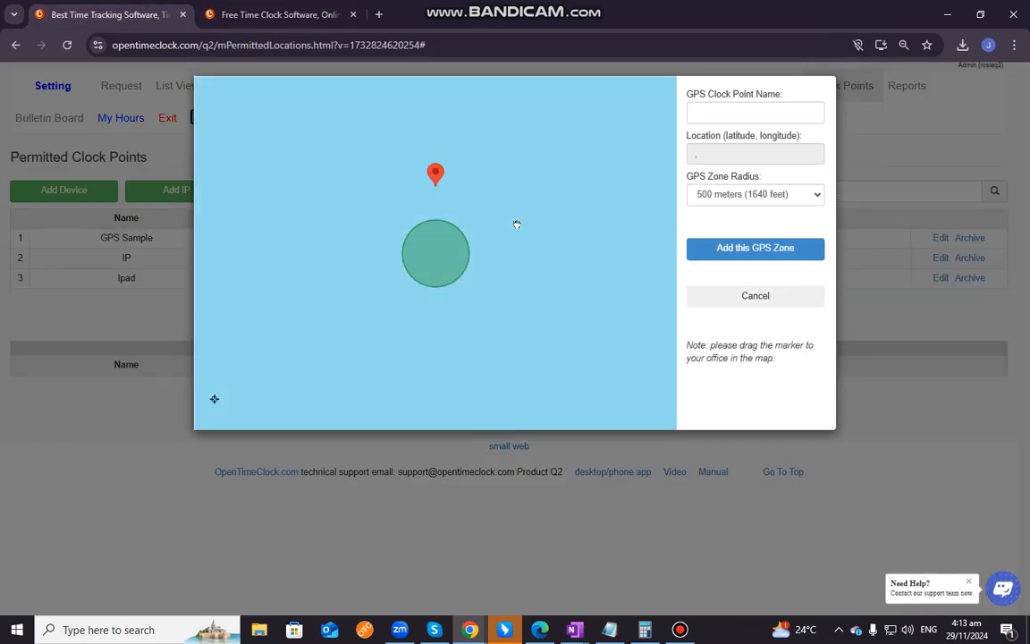
pyautogui.click(720, 112)
pyautogui.click(773, 139)
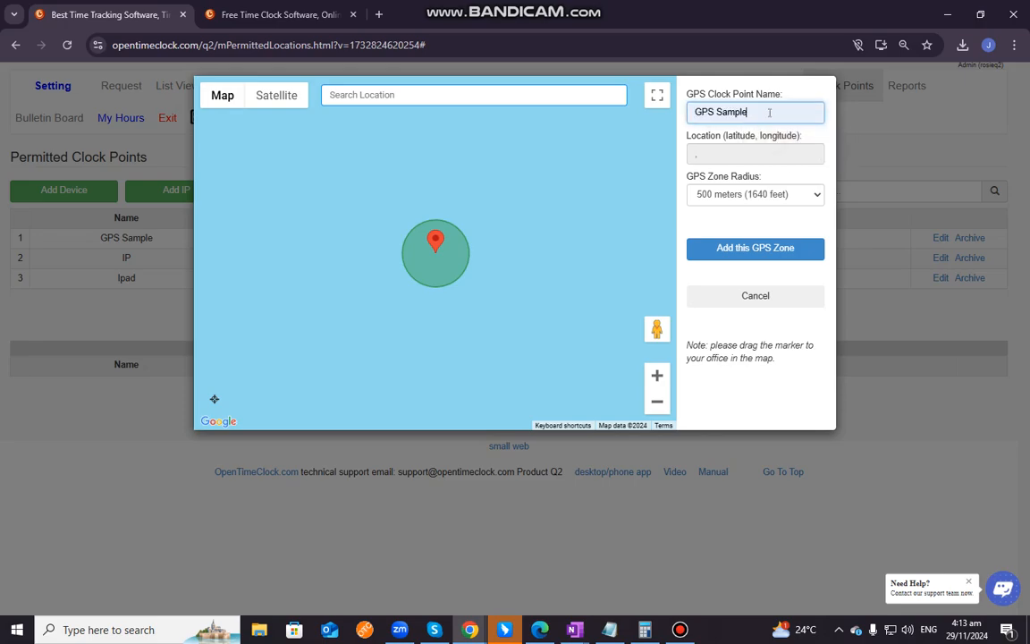
pyautogui.press('BackSpace')
pyautogui.press('BackSpace')
pyautogui.press('BackSpace')
pyautogui.press('BackSpace')
pyautogui.press('BackSpace')
pyautogui.press('BackSpace')
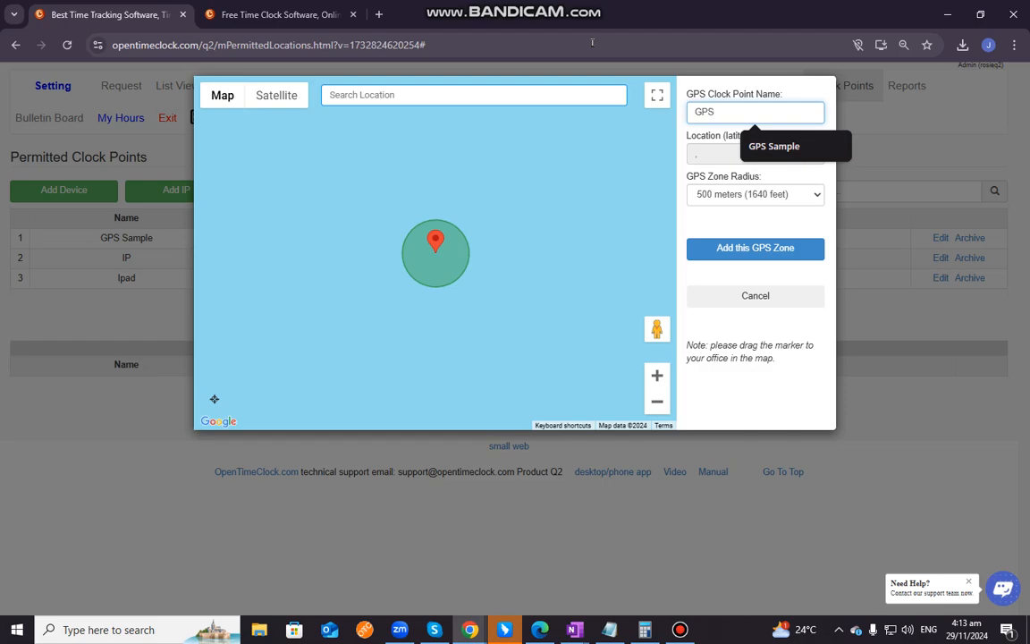
pyautogui.press('BackSpace')
pyautogui.press('BackSpace')
pyautogui.press('BackSpace')
pyautogui.press('BackSpace')
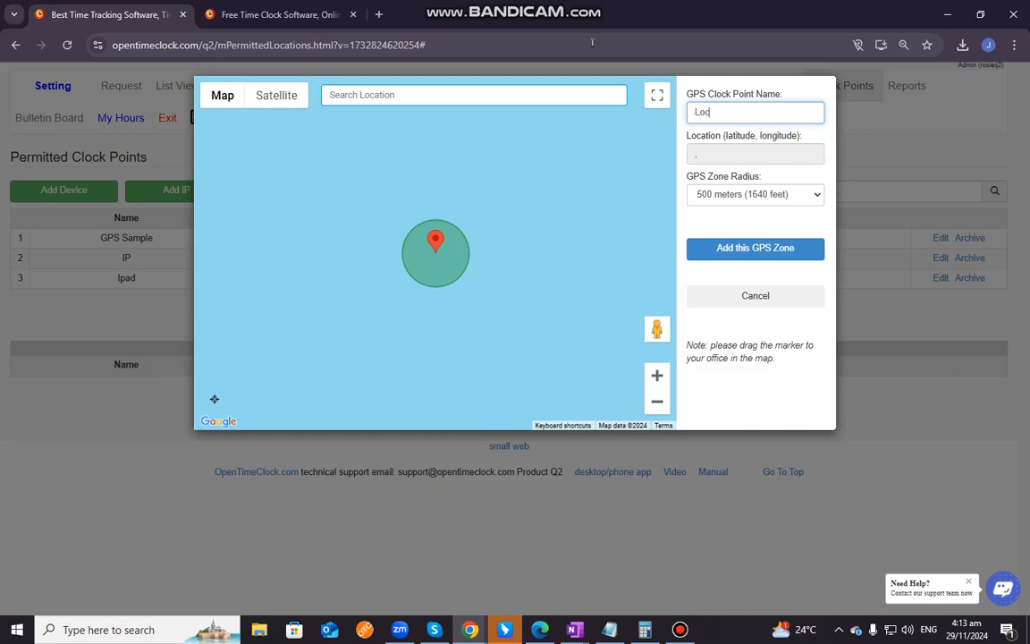
# Set the GPS zone radius to 1000 meters (3280 feet) and add the GPS zone to the permitted clock points
pyautogui.click(748, 195)
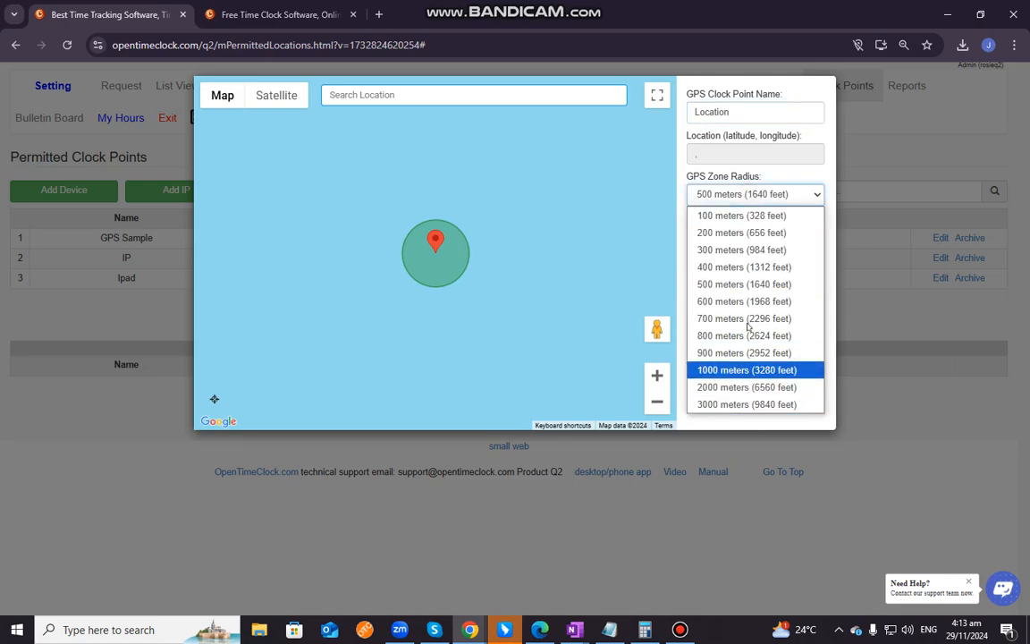
pyautogui.click(744, 370)
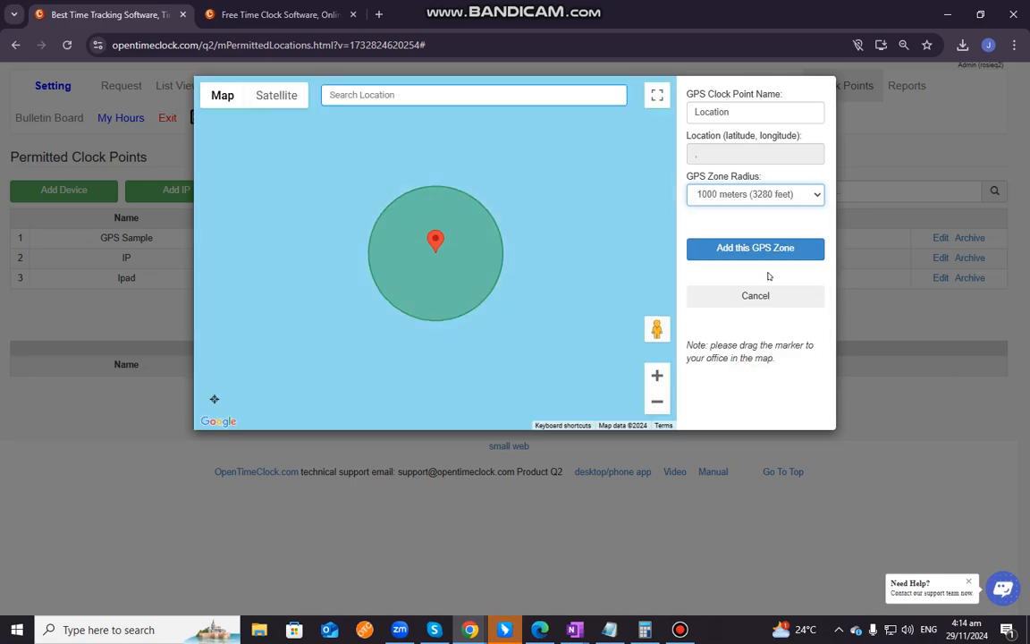
pyautogui.click(731, 247)
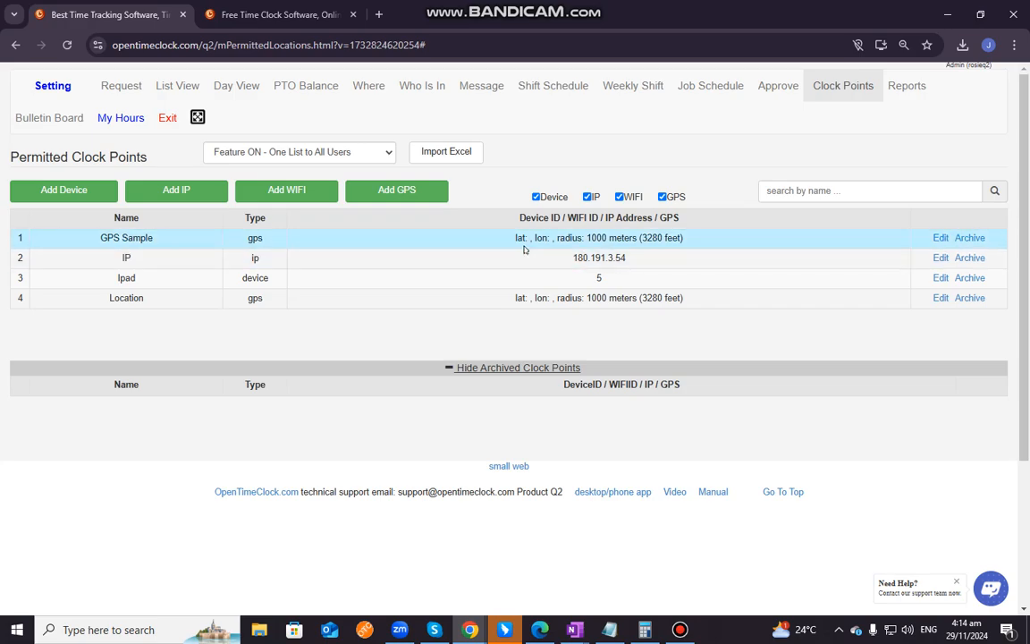
pyautogui.moveTo(509, 243); pyautogui.dragTo(696, 241)
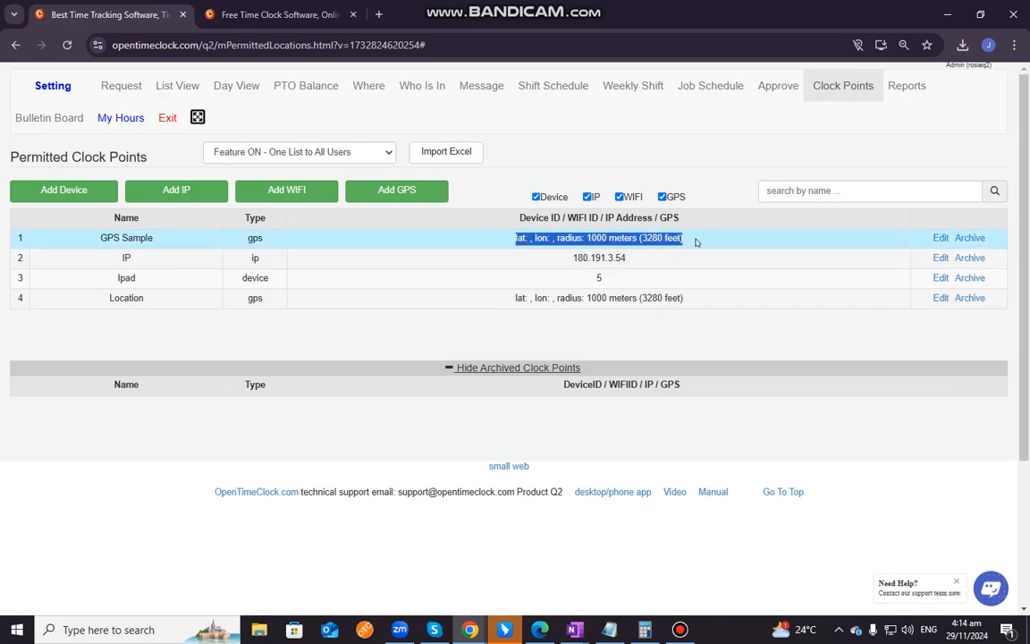
pyautogui.click(83, 242)
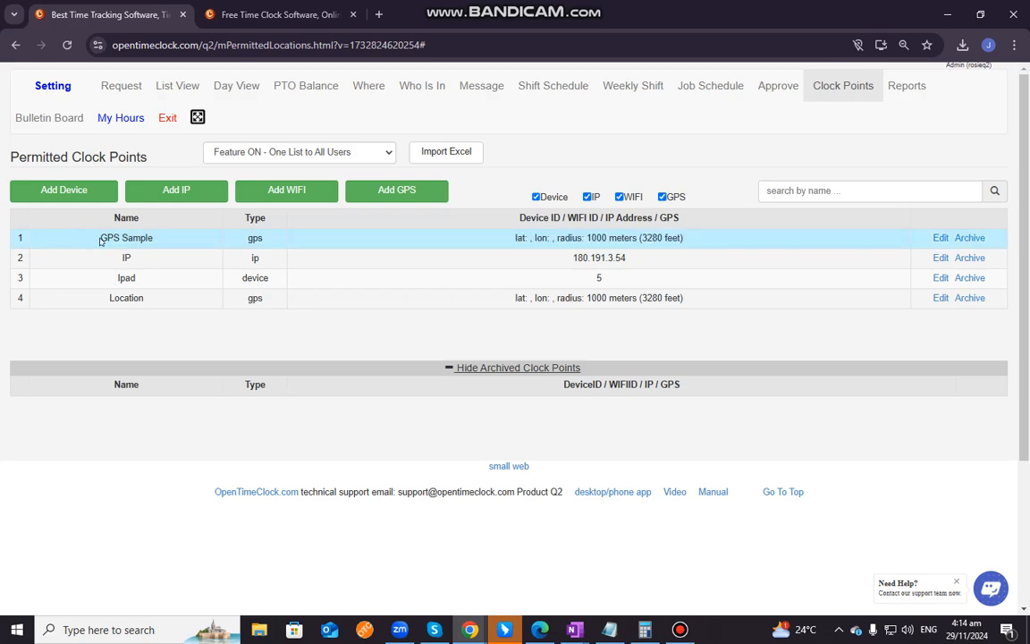